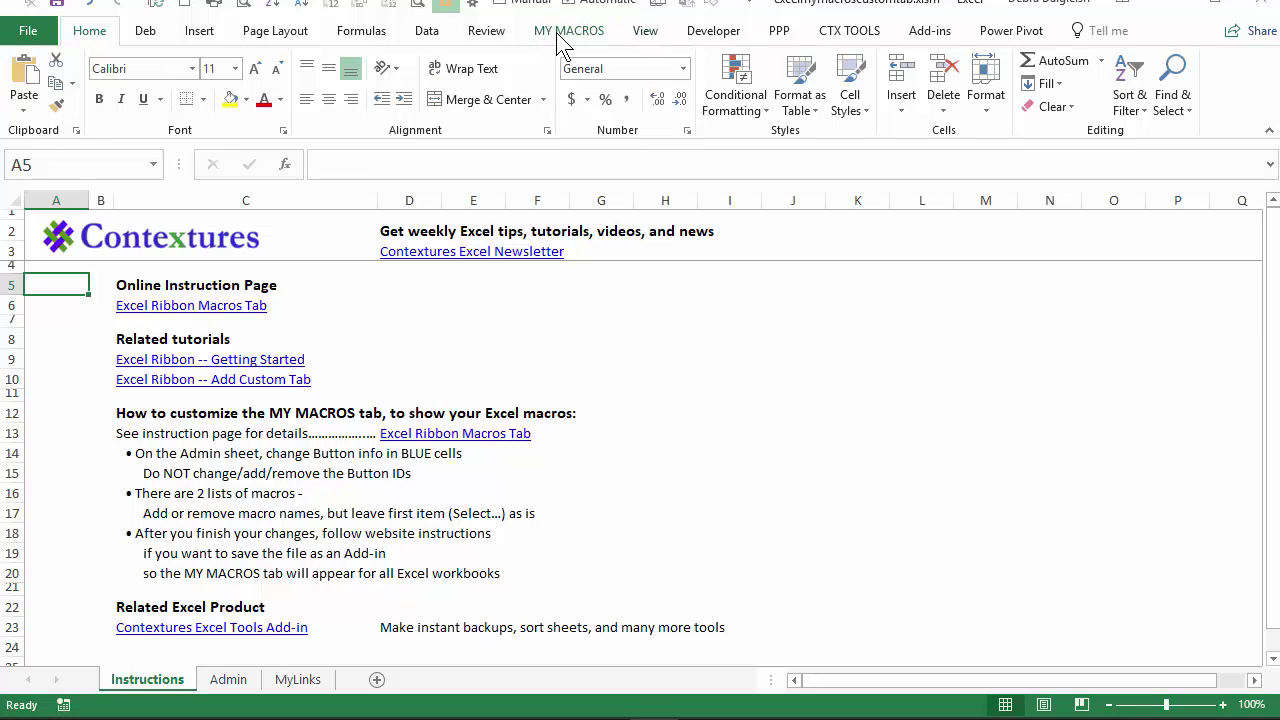
# Review the MY MACROS commands and the choices in Macro List 1, and open the Admin sheet.
pyautogui.click(565, 32)
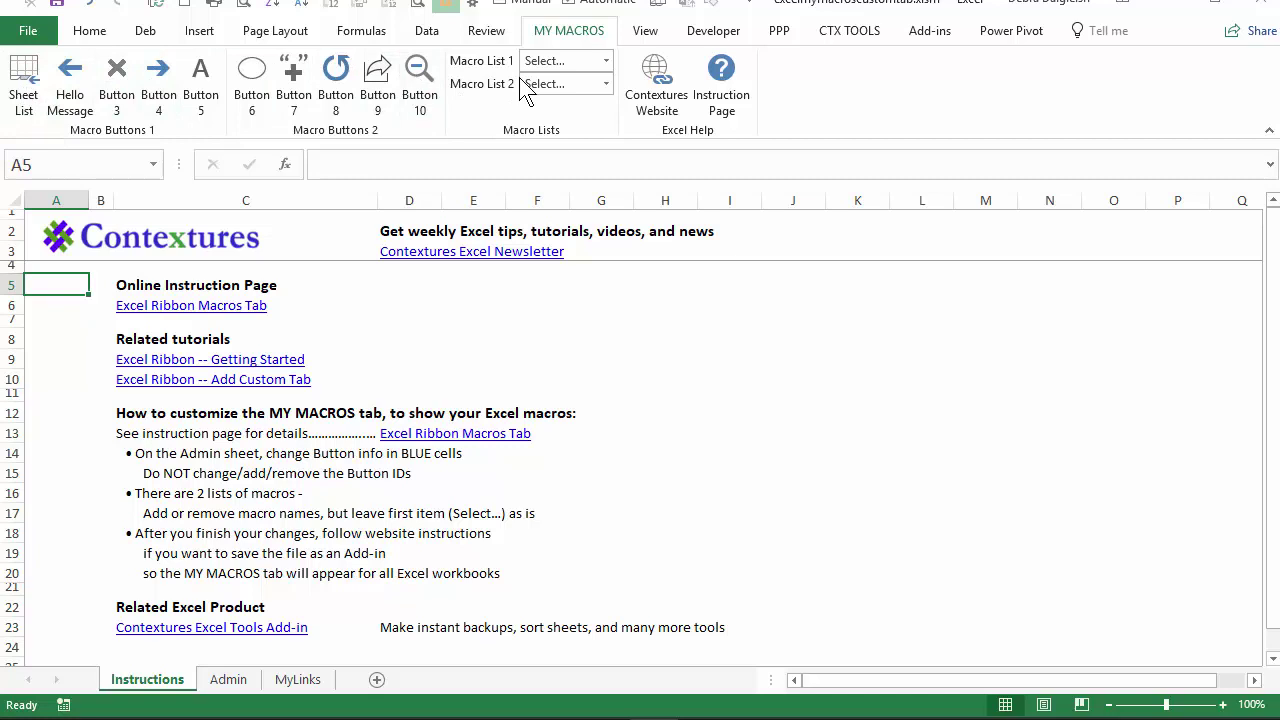
pyautogui.click(606, 61)
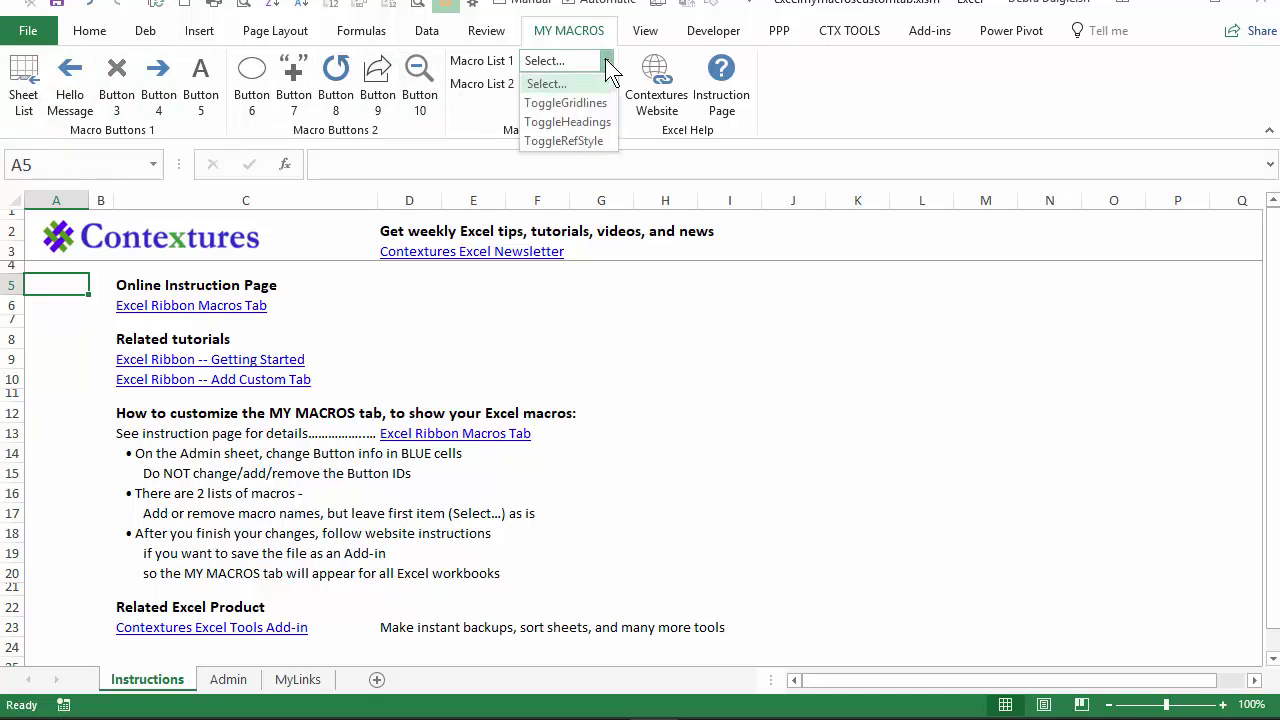
pyautogui.click(577, 68)
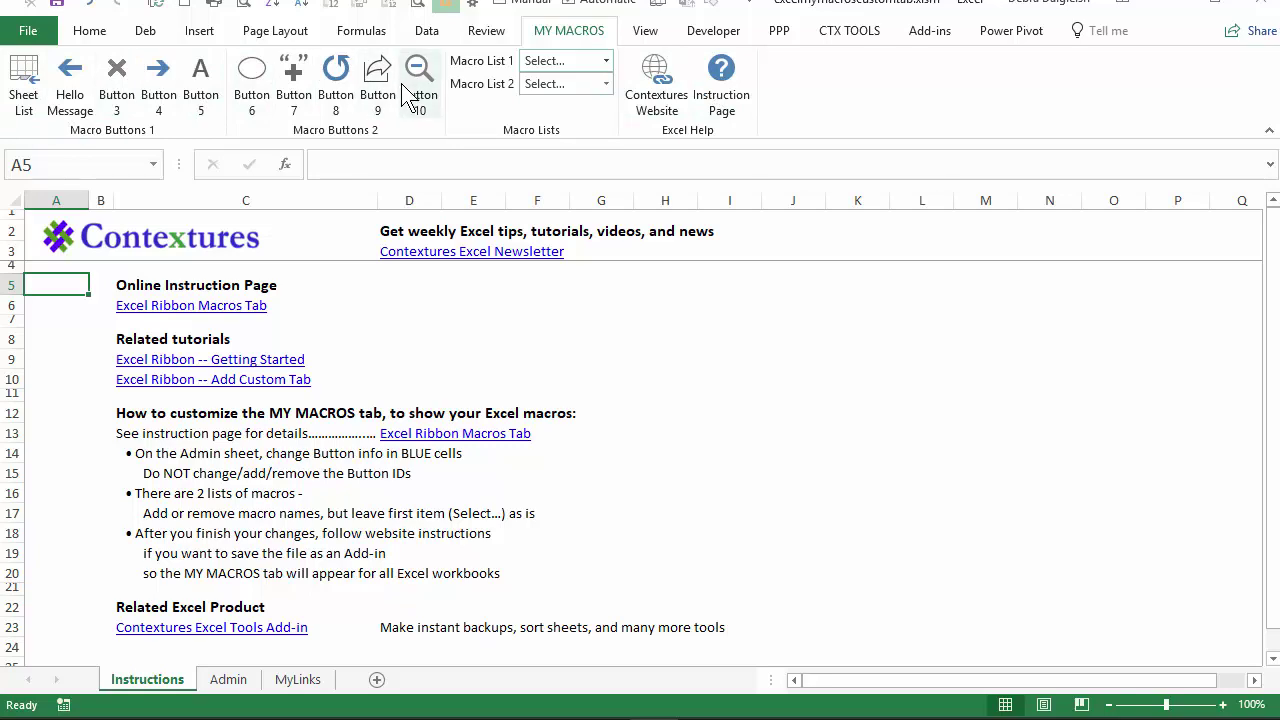
pyautogui.click(244, 680)
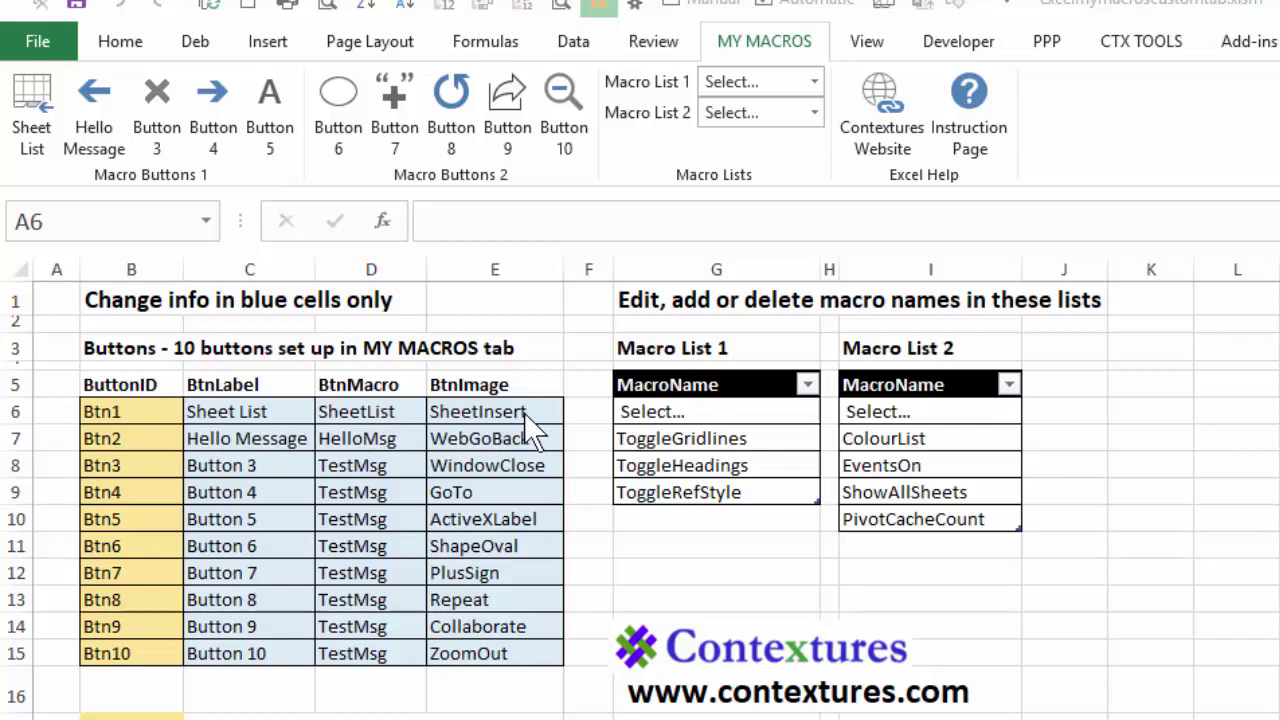
# Run the Sheet List macro, return to the Admin sheet and test the Hello Message macro.
pyautogui.click(43, 88)
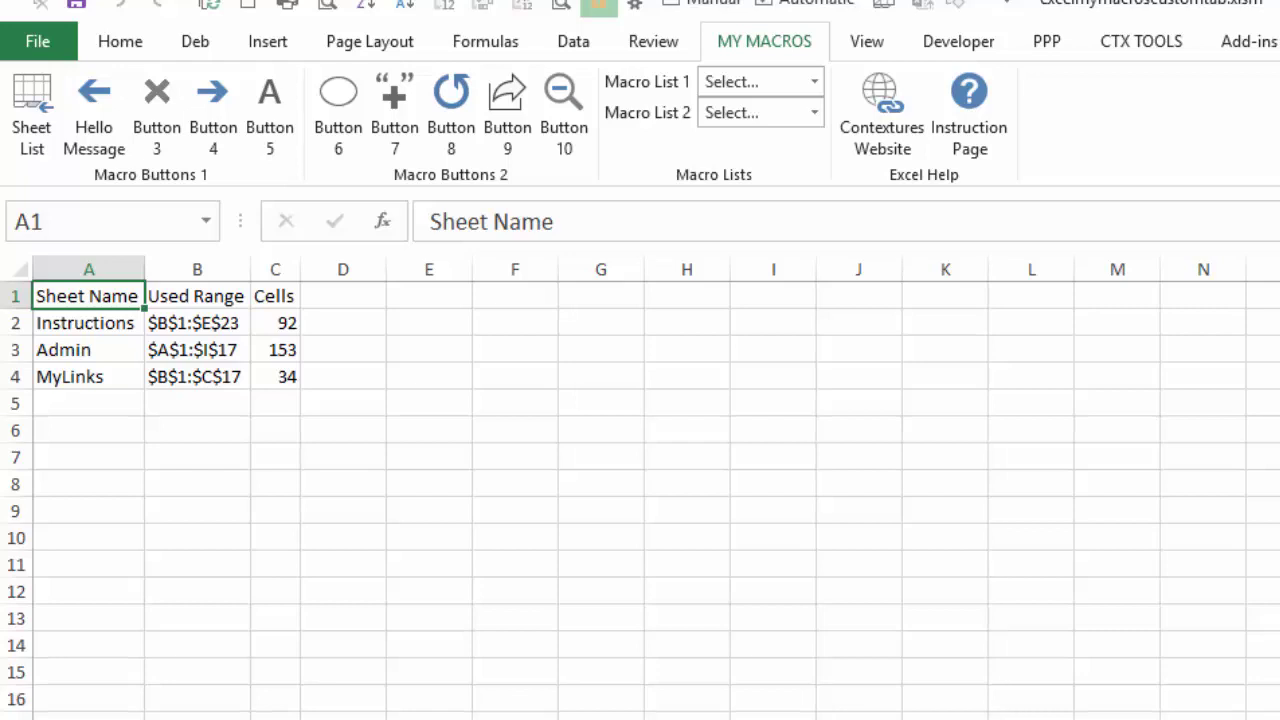
pyautogui.hotkey('ctrl', 'pageup')
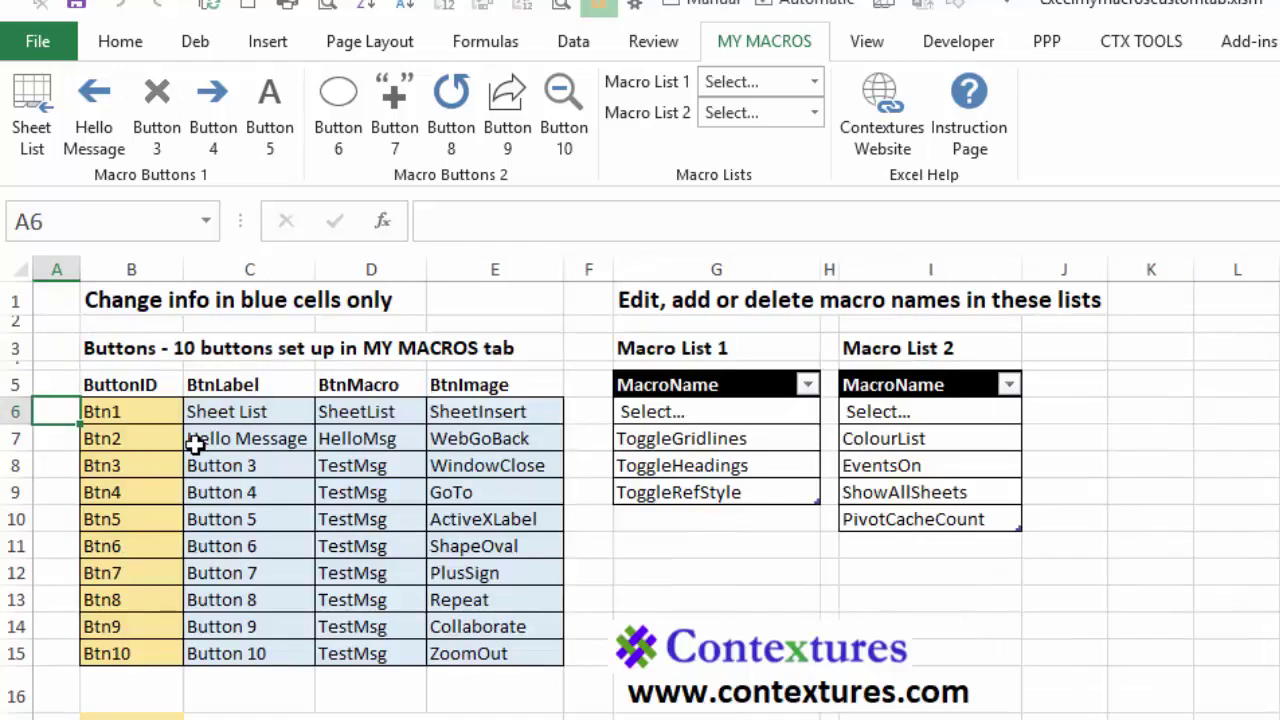
pyautogui.click(103, 112)
pyautogui.click(958, 584)
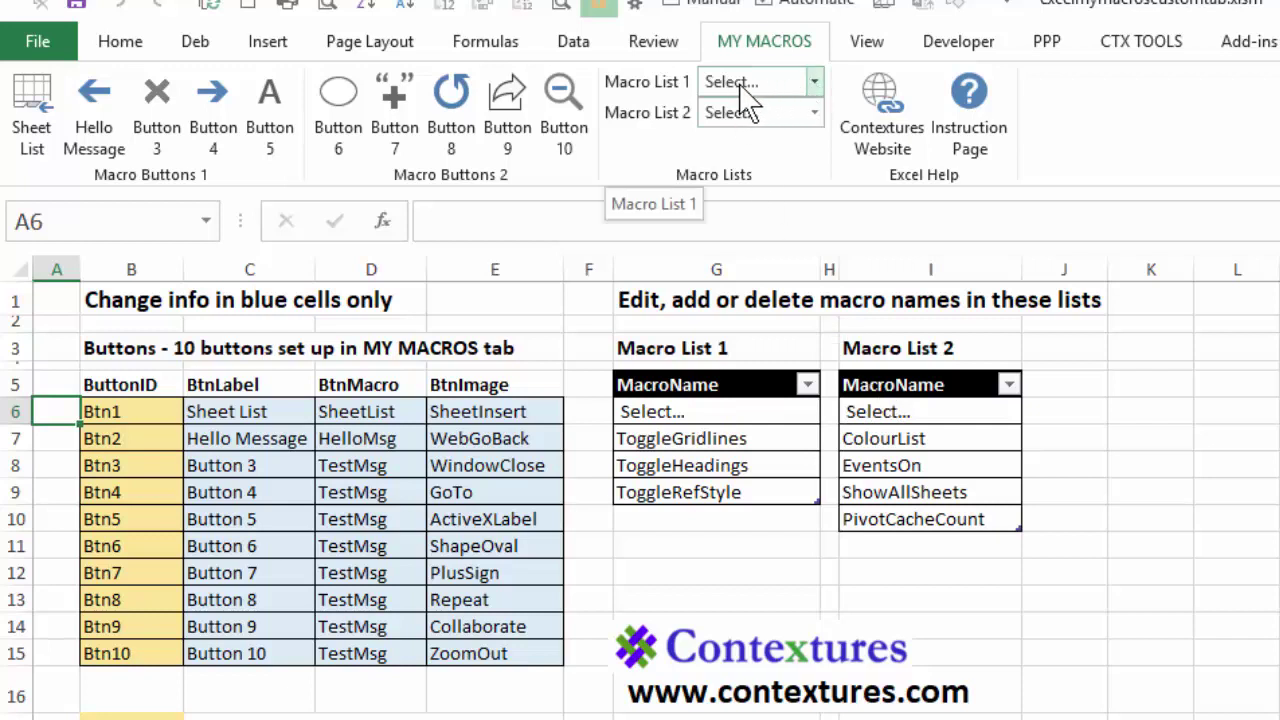
# Run ToggleGridlines from Macro List 1 twice to switch the Admin sheet's gridlines and restore them.
pyautogui.click(816, 81)
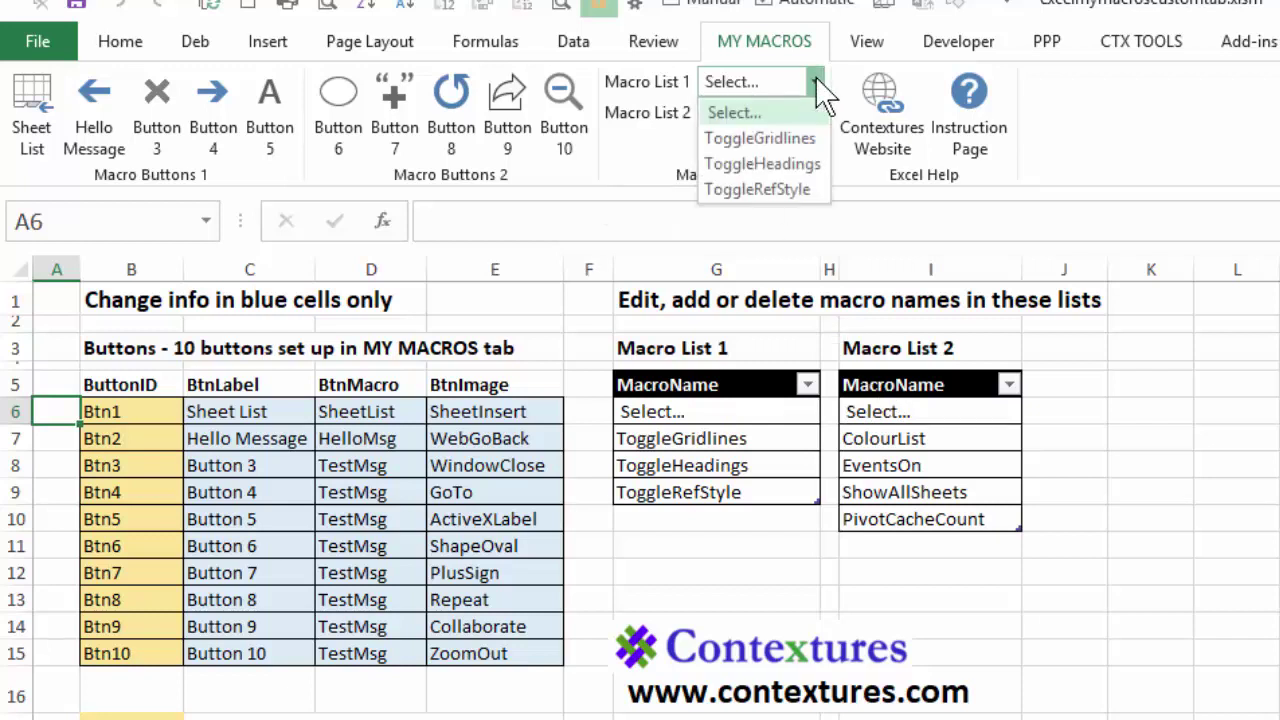
pyautogui.click(793, 140)
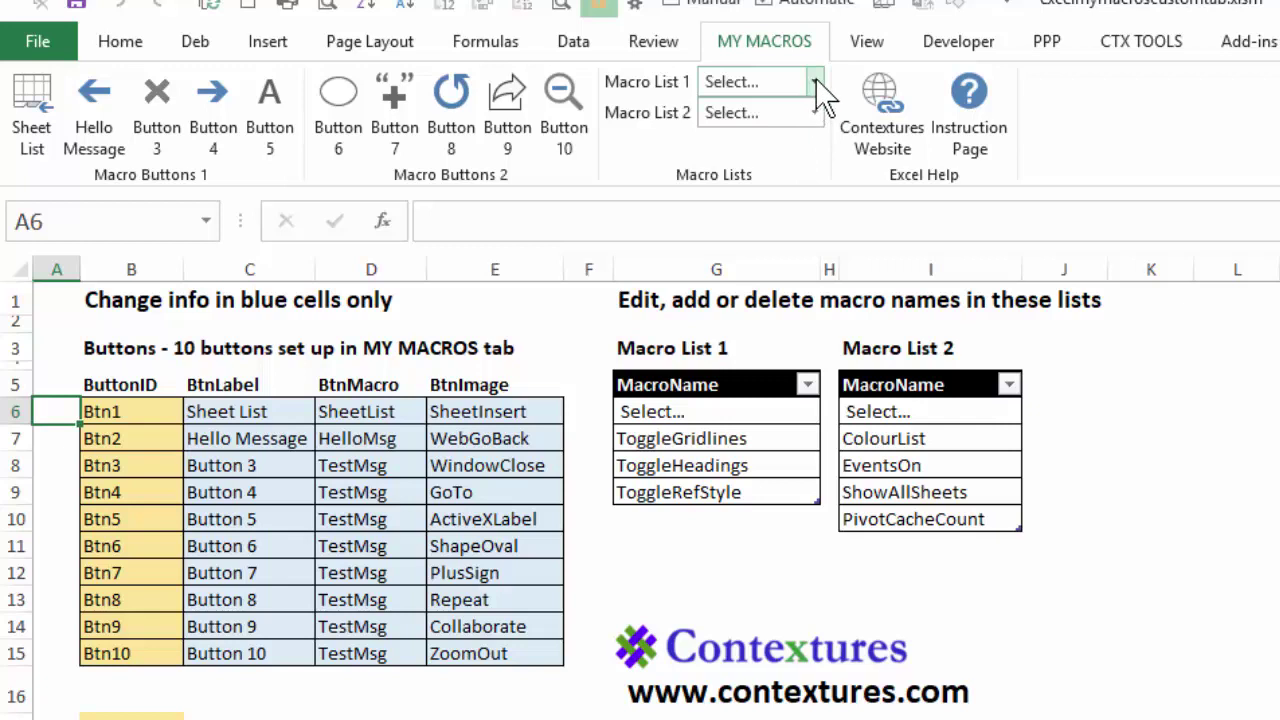
pyautogui.click(814, 82)
pyautogui.click(789, 138)
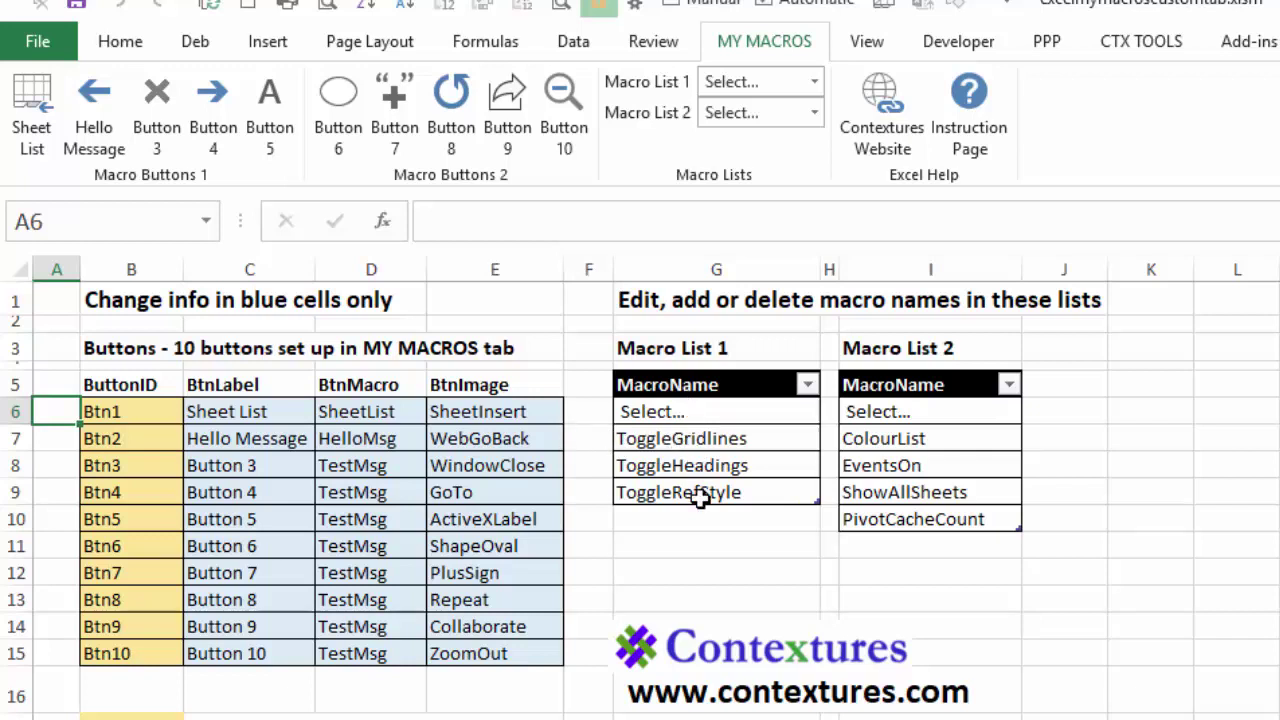
# Add the macro name ToggleZeros below ToggleRefStyle in the Macro List 1 table, in cell G10.
pyautogui.click(815, 82)
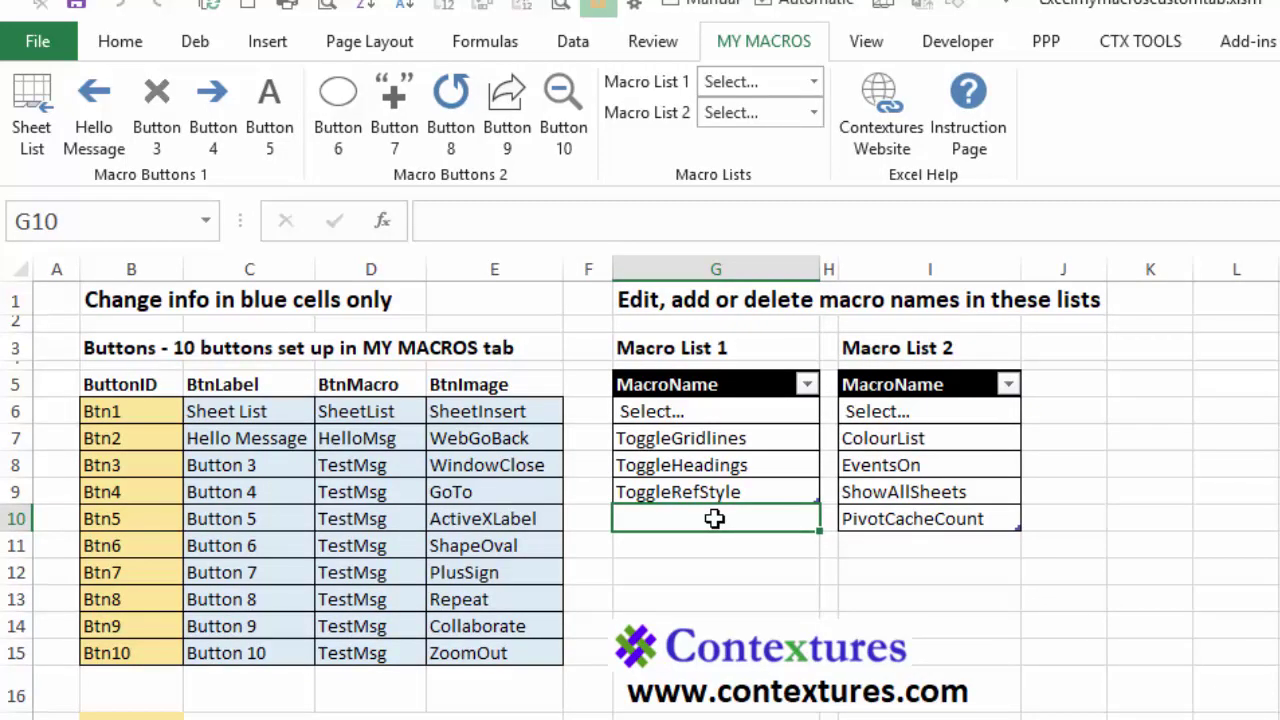
pyautogui.write('Toggle')
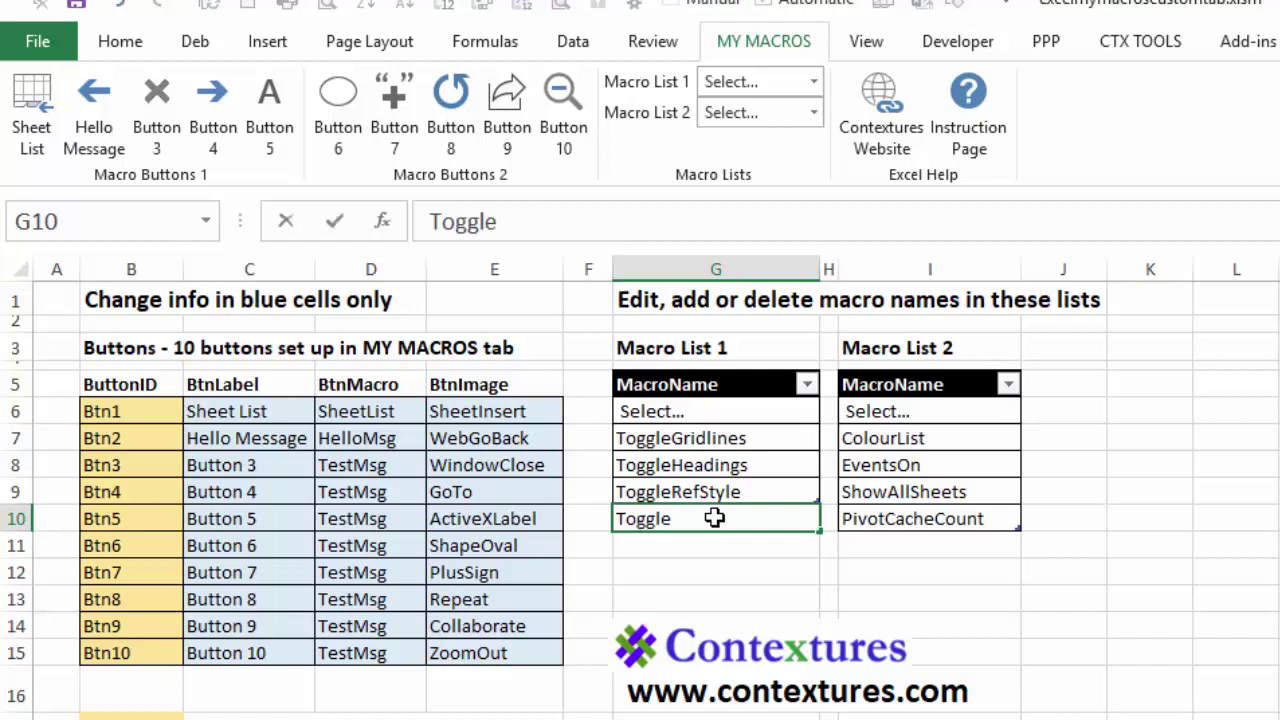
pyautogui.write('Zeros')
pyautogui.press('Return')
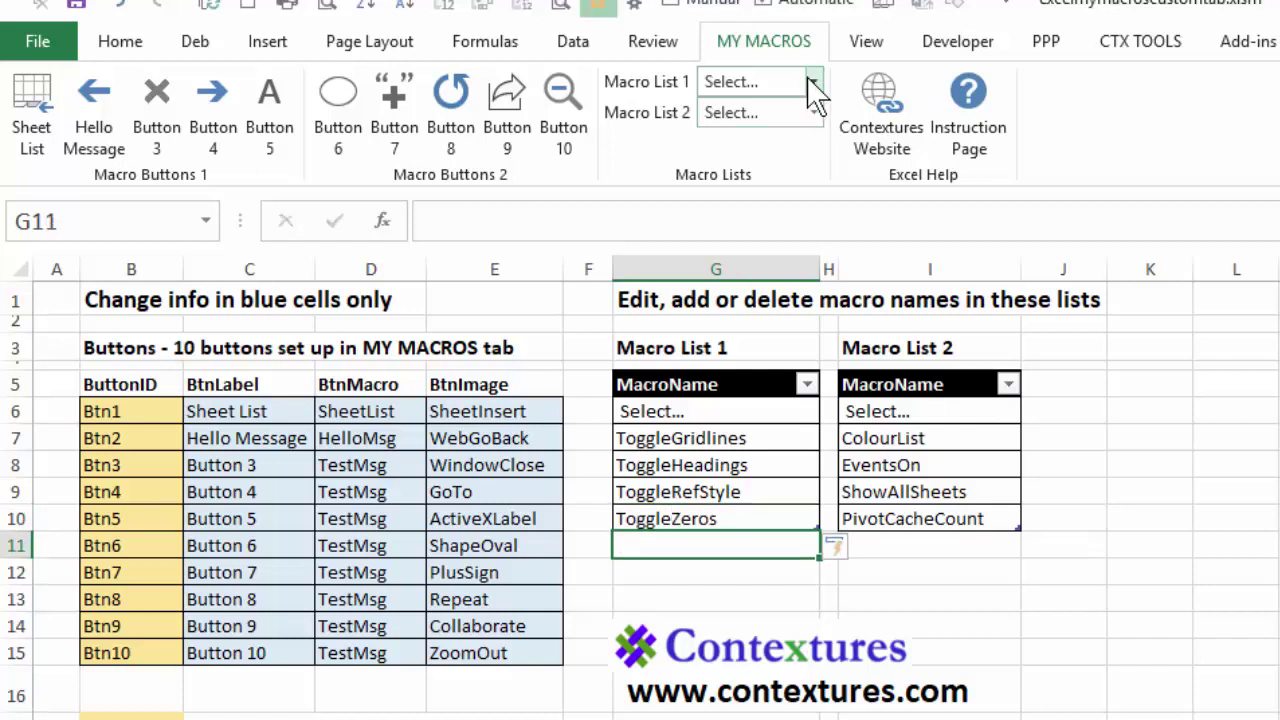
# Run ToggleHeadings from Macro List 1 twice to hide and restore the headings, and check the updated list for ToggleZeros.
pyautogui.click(814, 82)
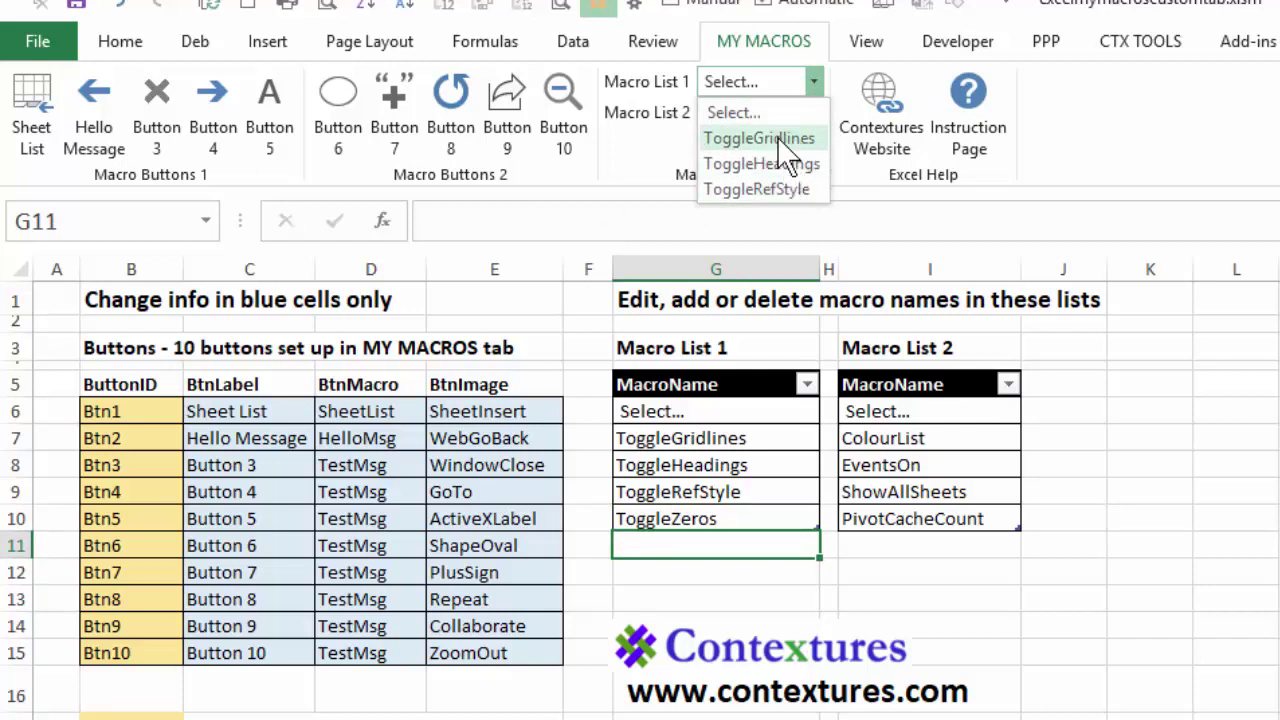
pyautogui.click(732, 165)
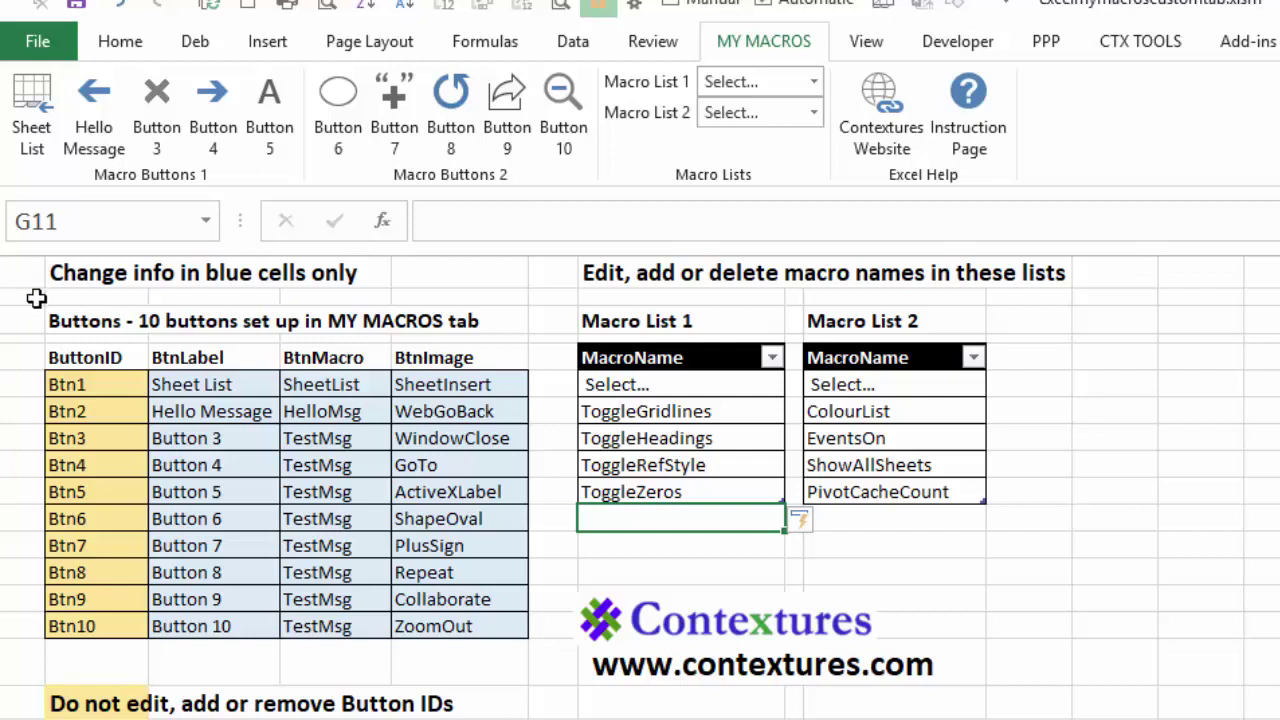
pyautogui.click(813, 82)
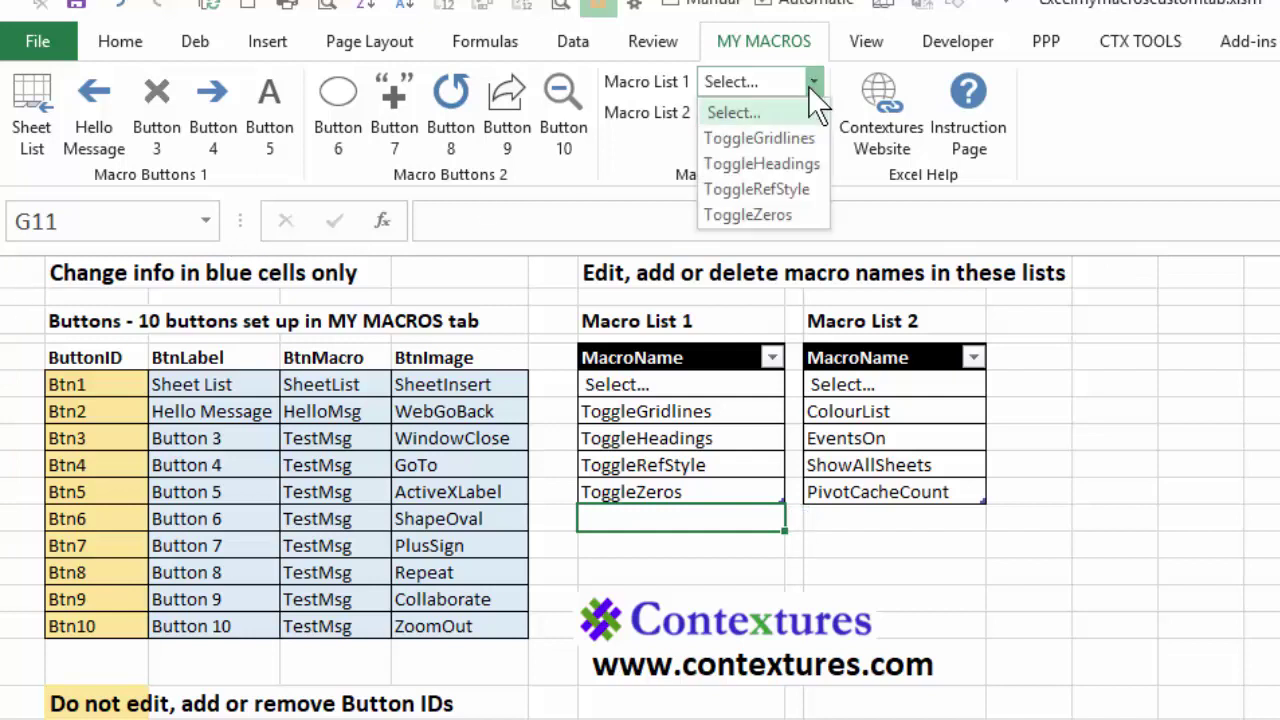
pyautogui.click(800, 165)
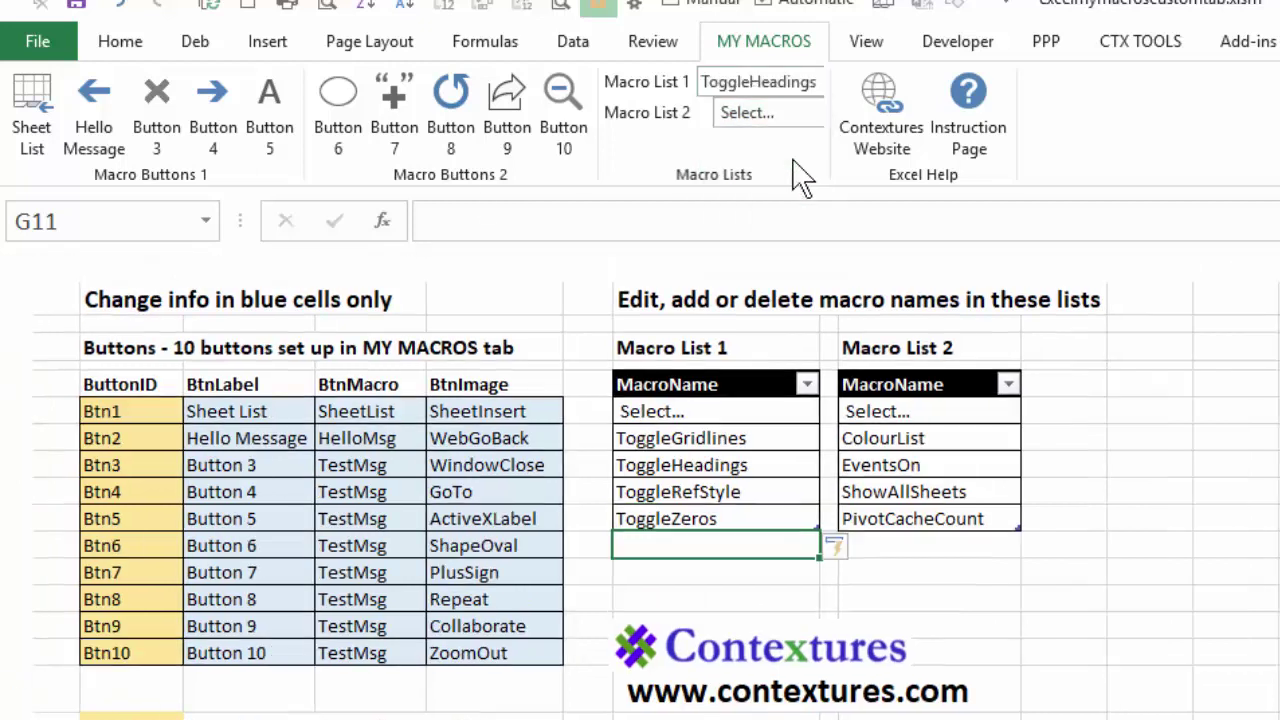
pyautogui.click(813, 82)
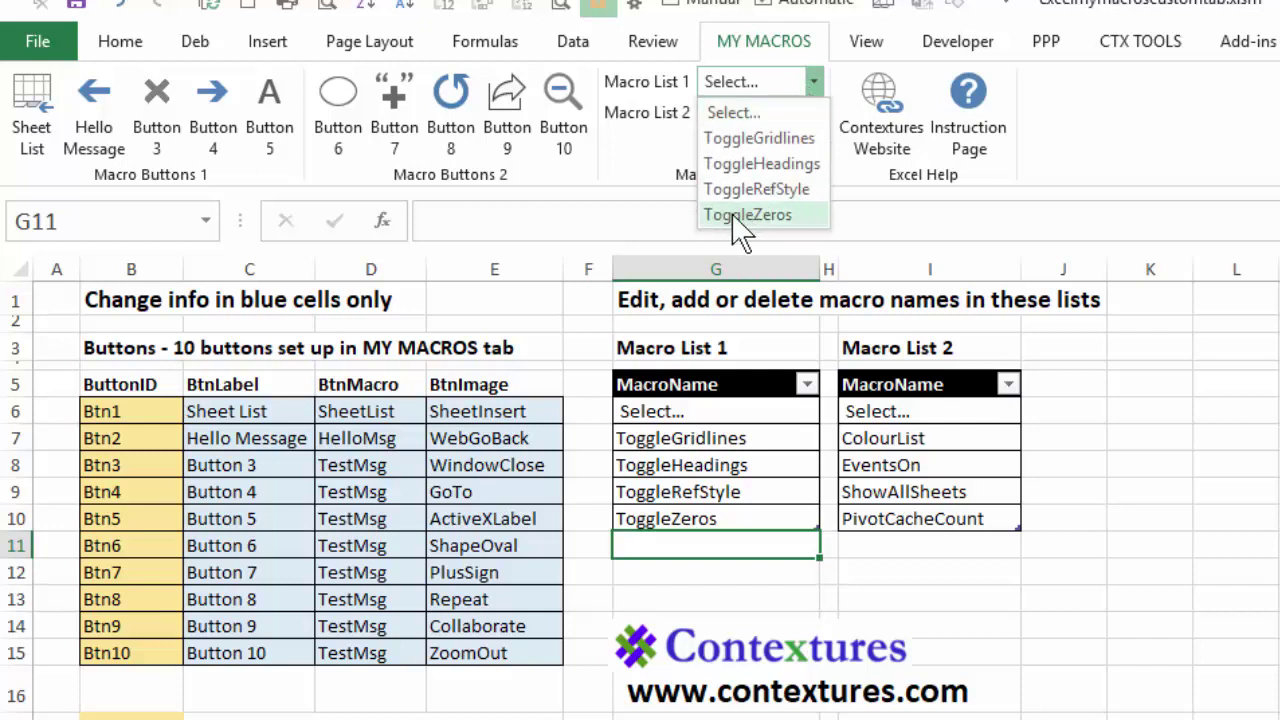
pyautogui.click(1143, 403)
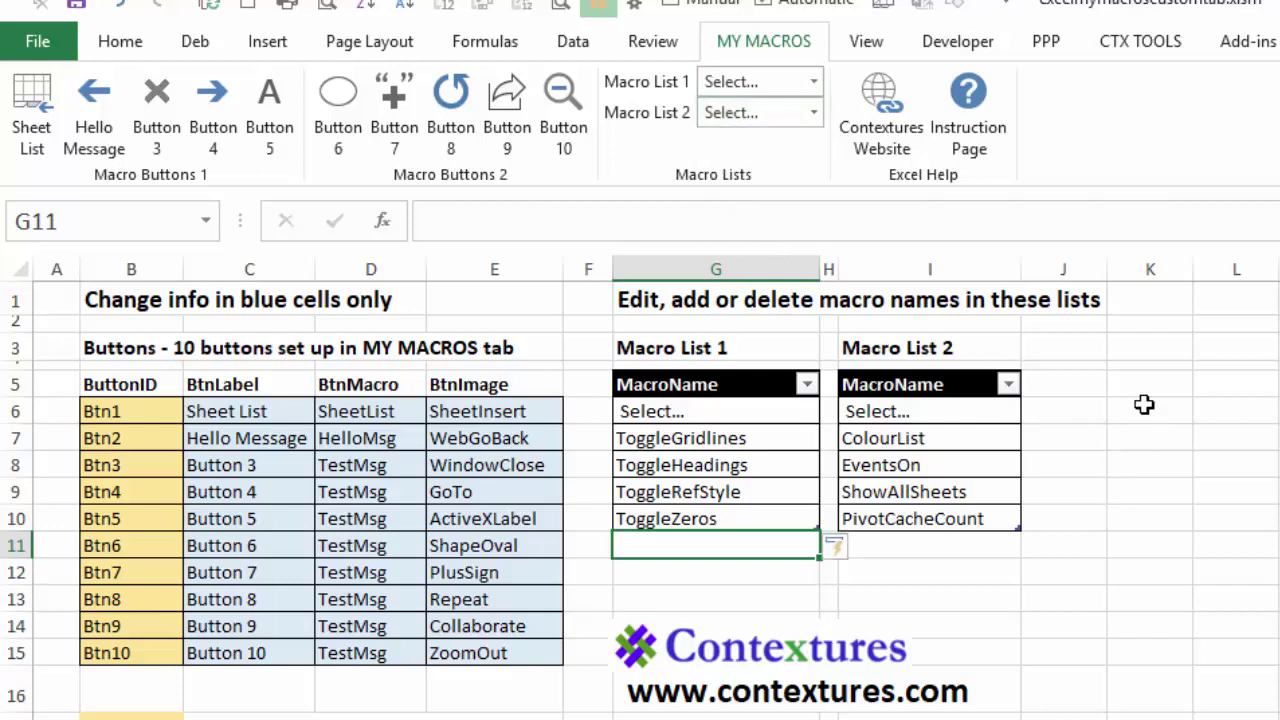
# Fill cells K5:K8 with the value 0 as test data.
pyautogui.moveTo(1143, 385); pyautogui.dragTo(1147, 453)
pyautogui.write('0')
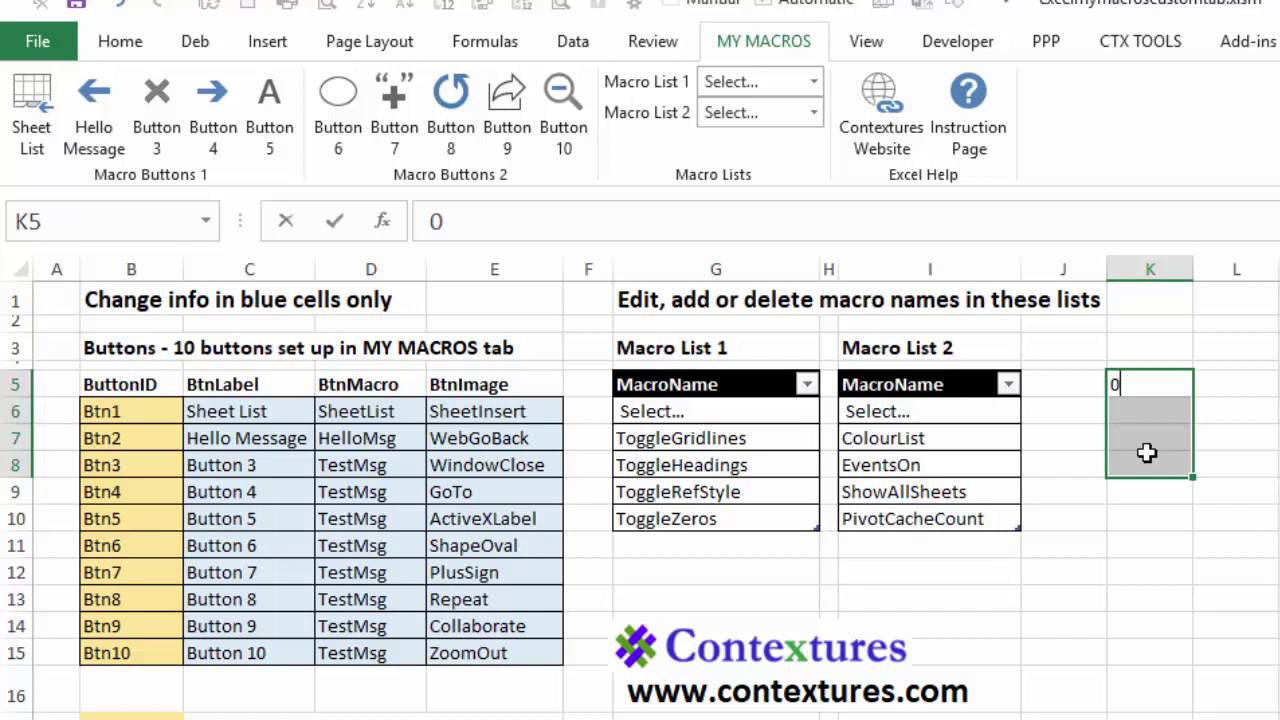
pyautogui.hotkey('ctrl', 'Return')
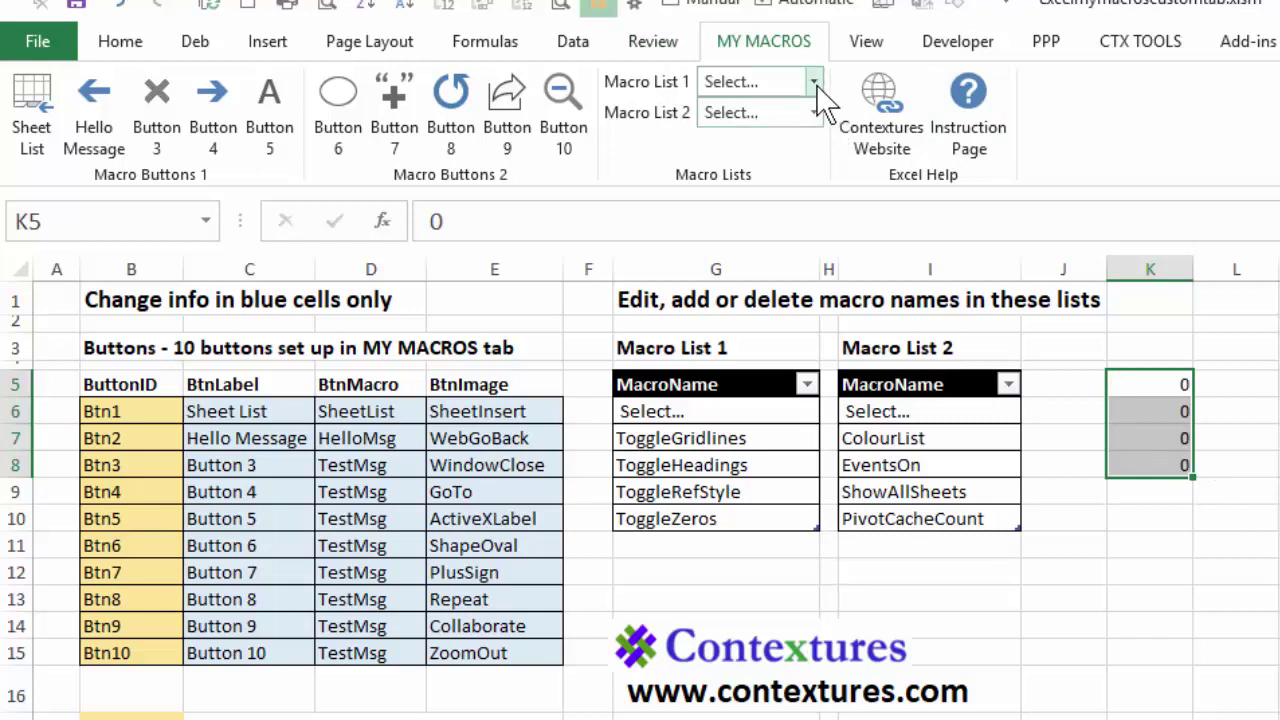
# Run ToggleZeros from Macro List 1 twice to hide and show the zeros, and clear the test cells K5:K8.
pyautogui.click(813, 81)
pyautogui.click(767, 215)
pyautogui.click(813, 81)
pyautogui.click(767, 215)
pyautogui.press('Delete')
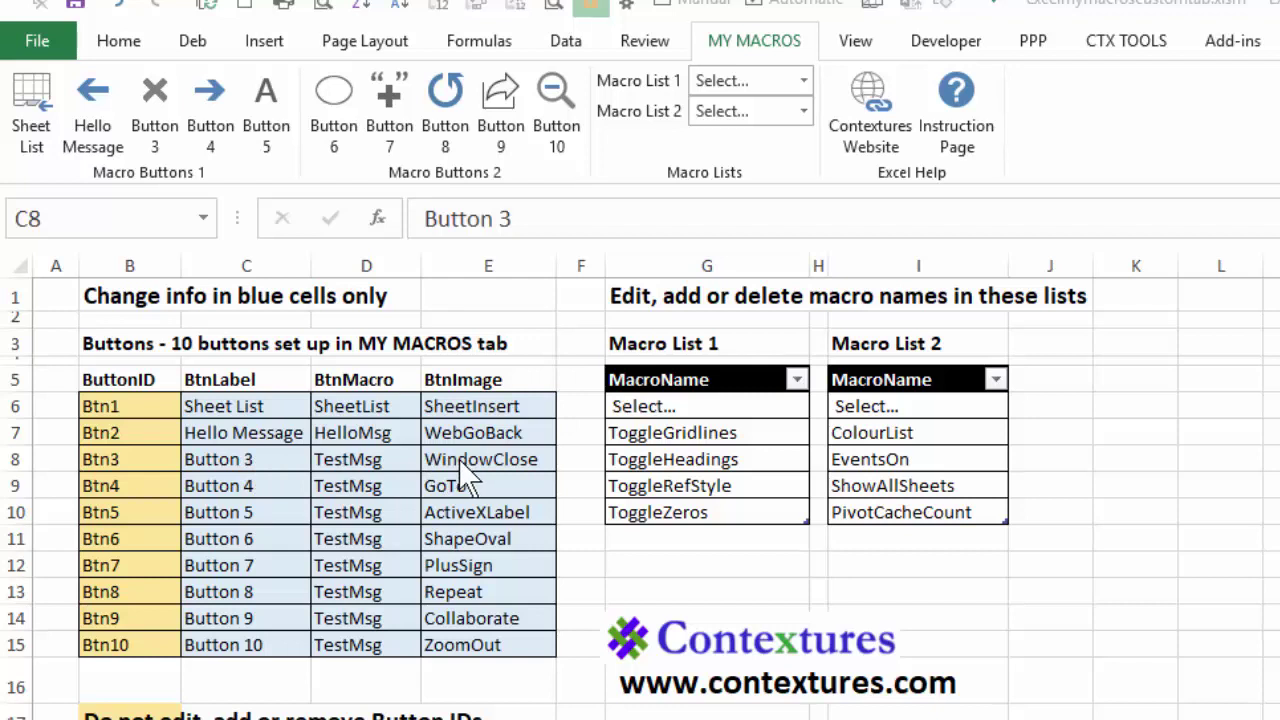
# Set the BtnLabel of Btn3 to "Colour List" in cell C8.
pyautogui.click(250, 460)
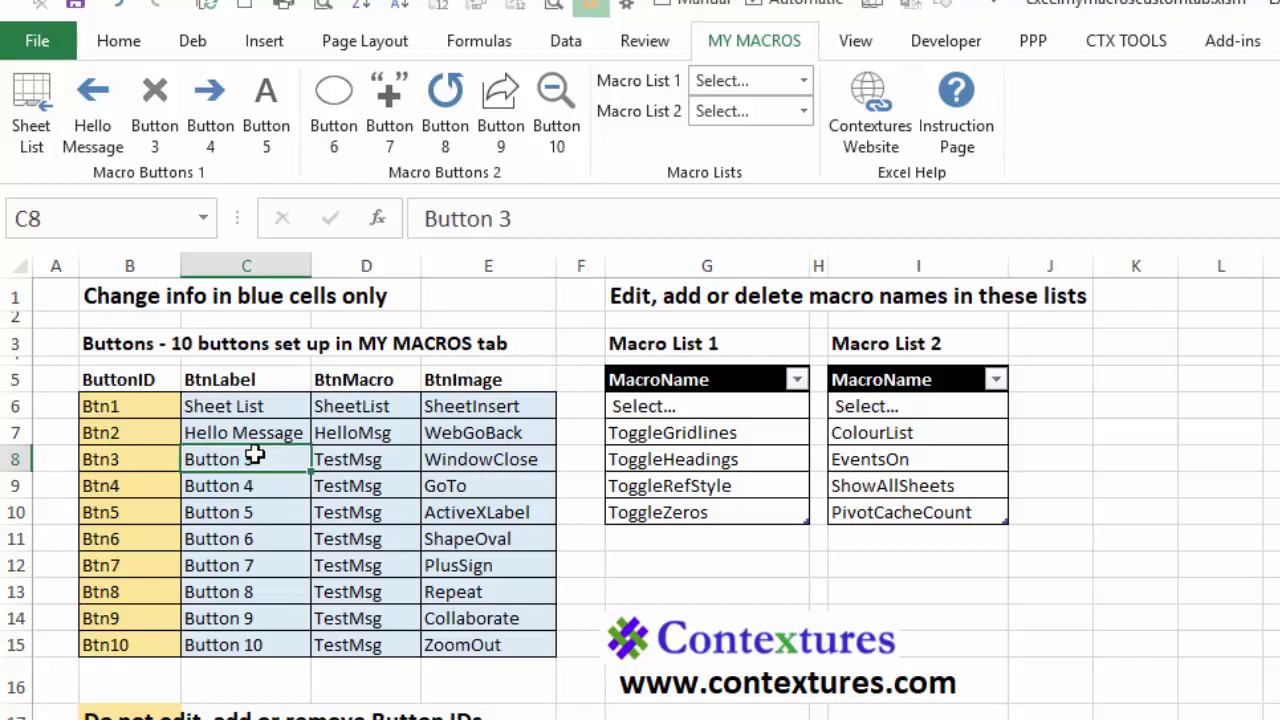
pyautogui.write('Colour List')
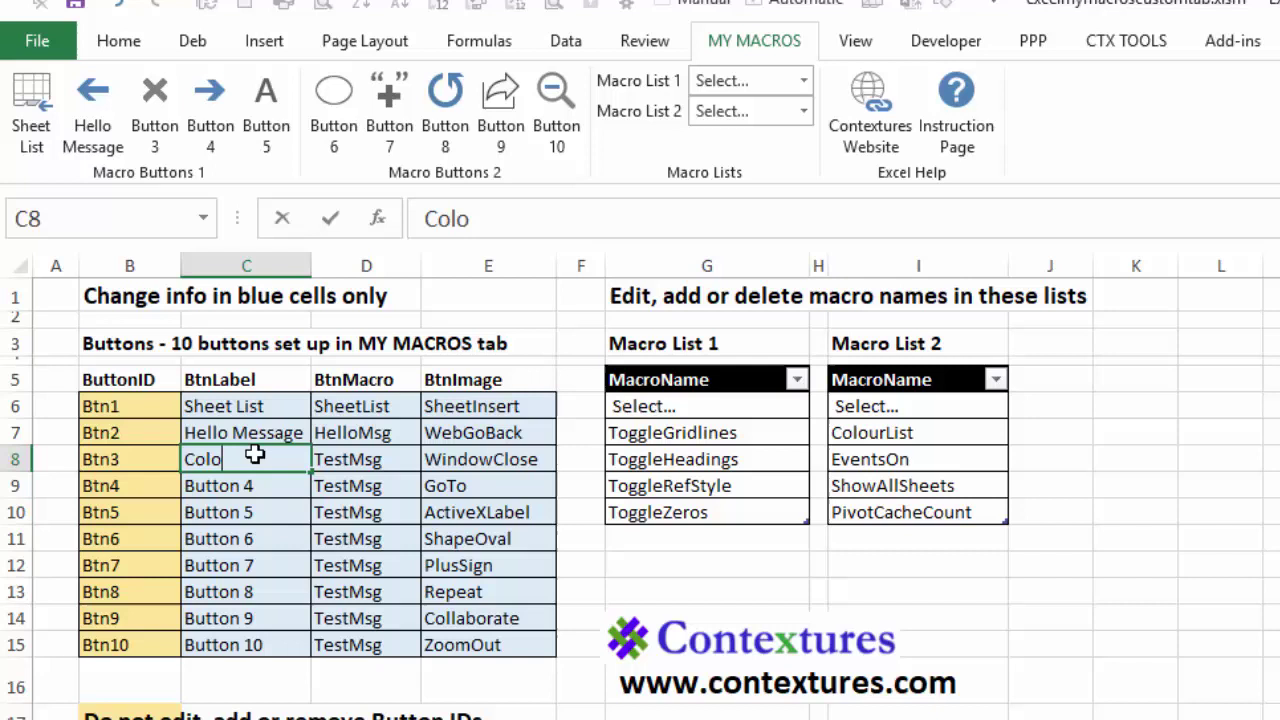
pyautogui.click(334, 452)
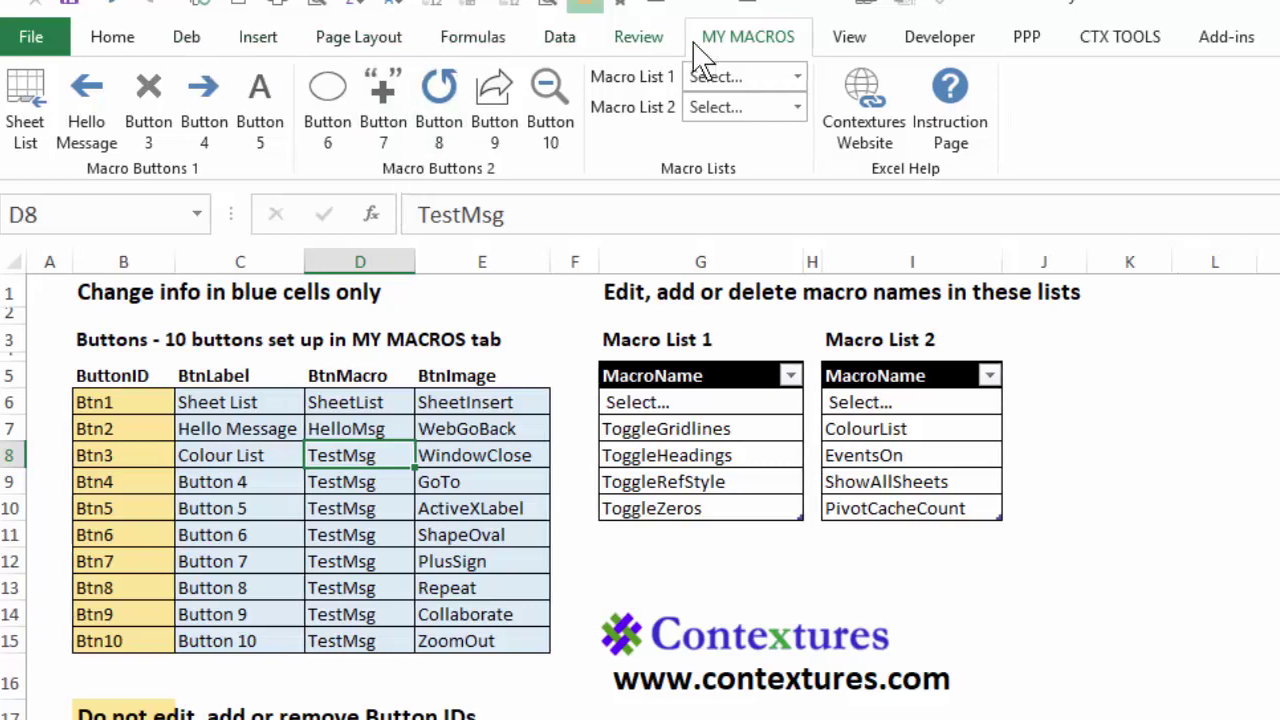
# Look up the macro name in the workbook's macro dialog and set Btn3's BtnMacro in cell D8 to ColourList.
pyautogui.click(849, 36)
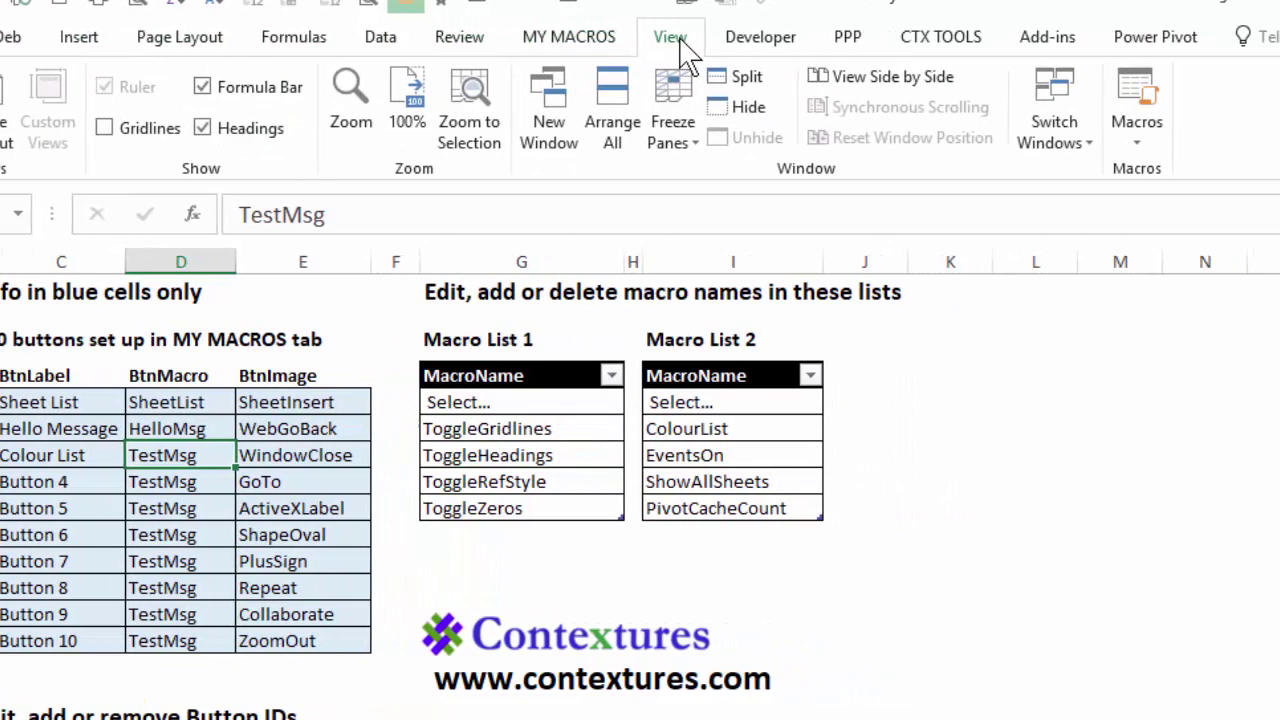
pyautogui.click(1130, 148)
pyautogui.click(1129, 174)
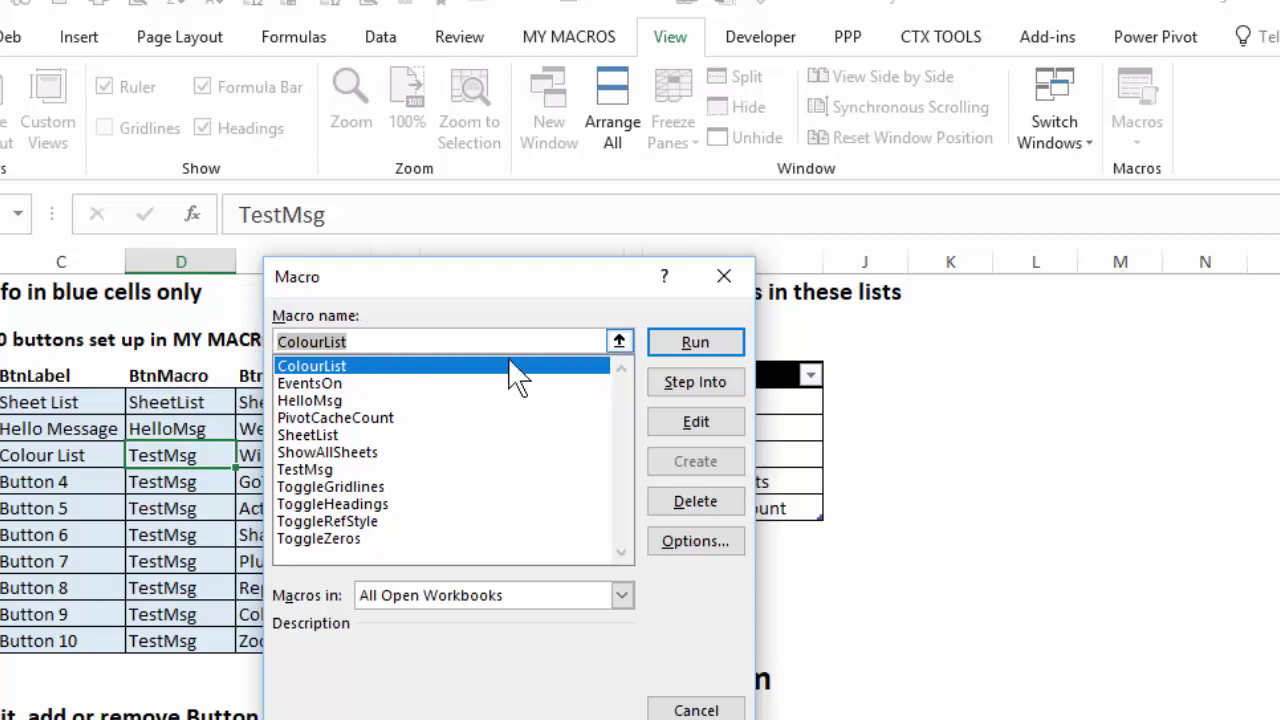
pyautogui.click(724, 276)
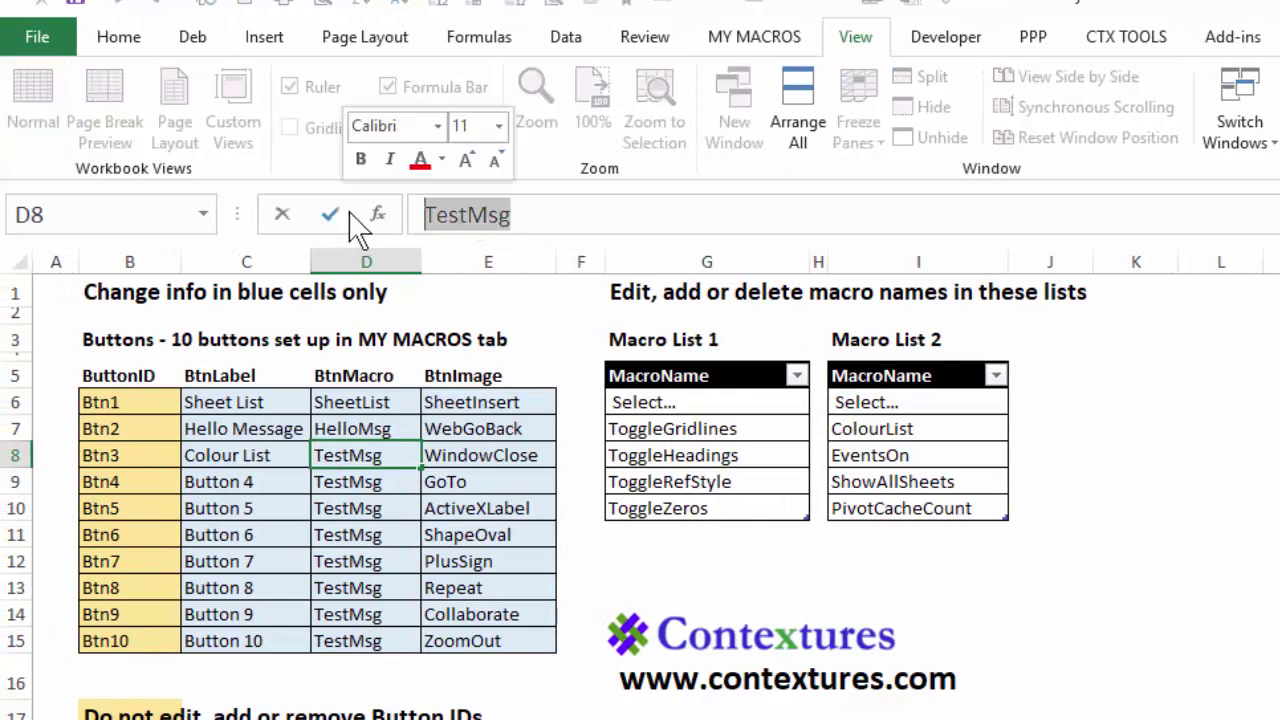
pyautogui.write('ColourList')
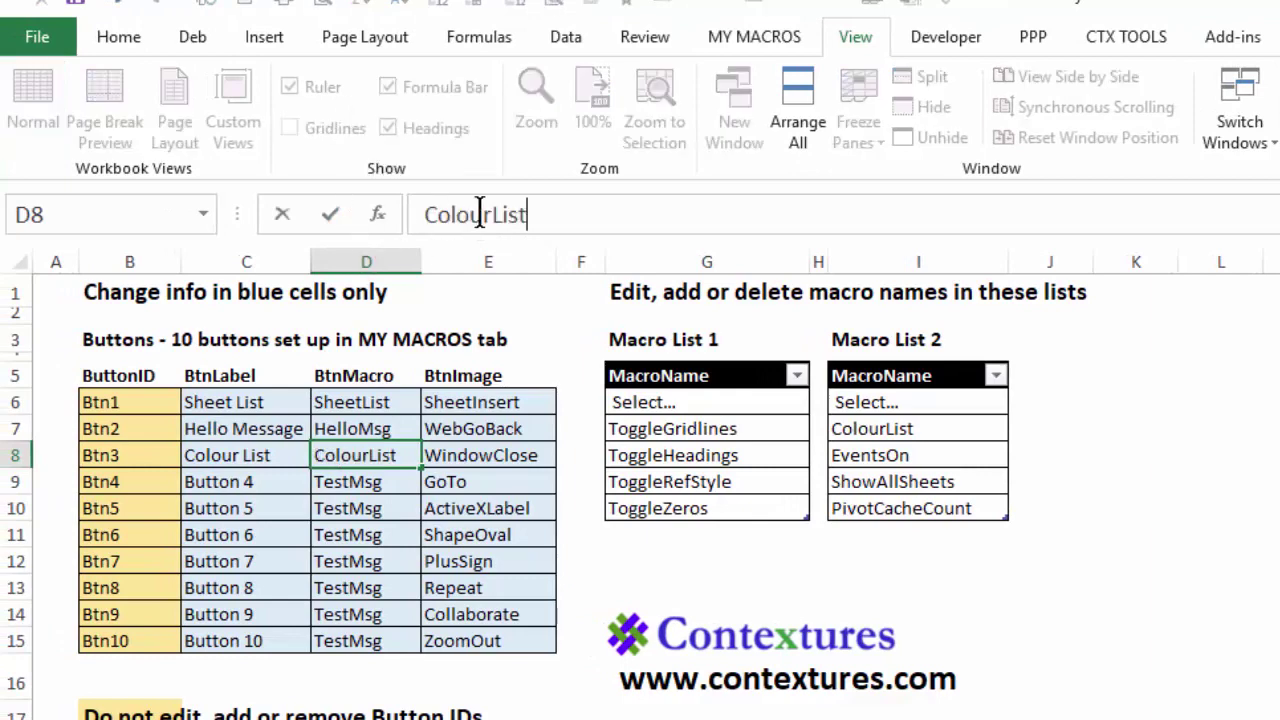
# Set the BtnImage of Btn3 to FontColorCycle in cell E8.
pyautogui.click(460, 460)
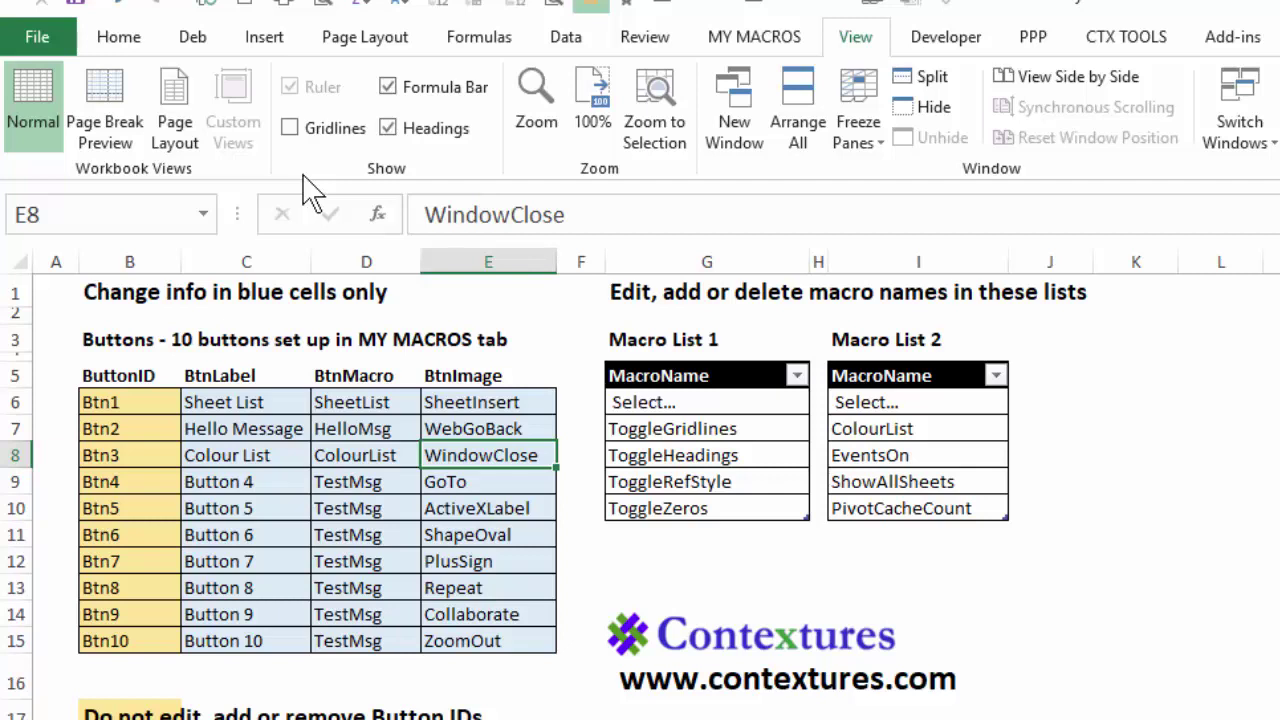
pyautogui.write('FontColorCycle')
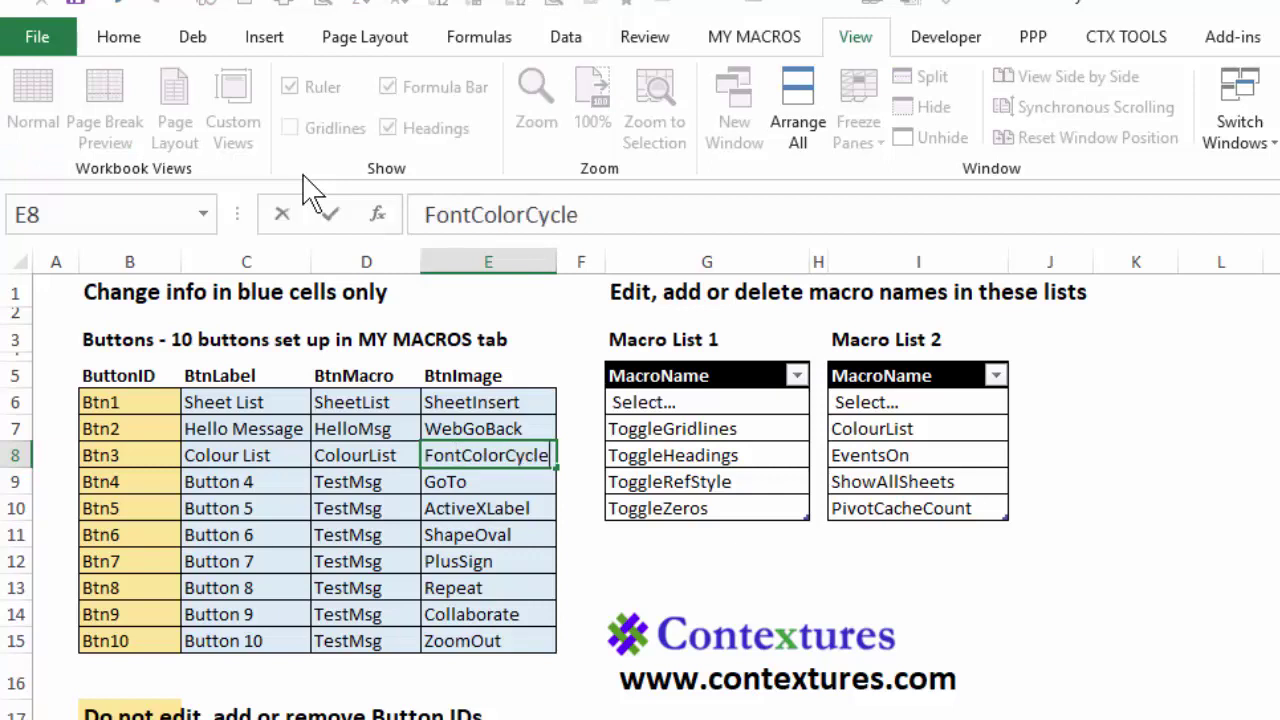
pyautogui.press('Return')
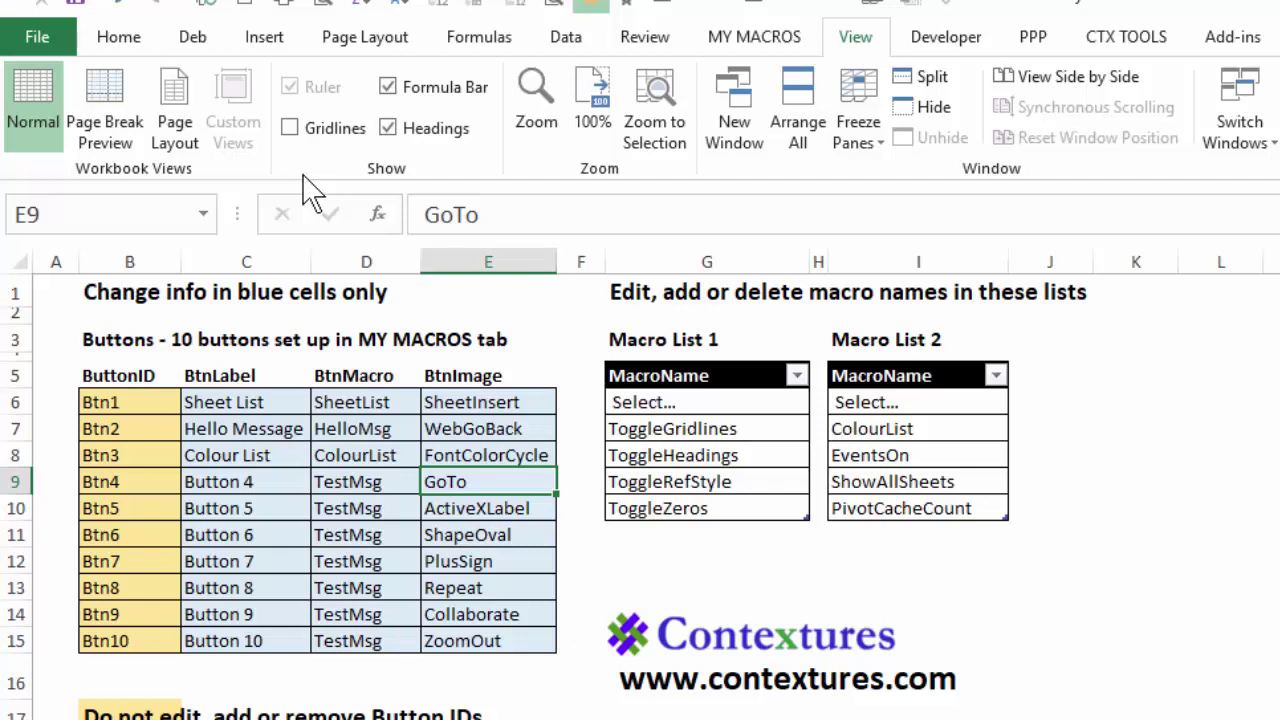
# Check the label and image of the third button in the Macro Buttons 1 group of MY MACROS.
pyautogui.press('alt+y1')
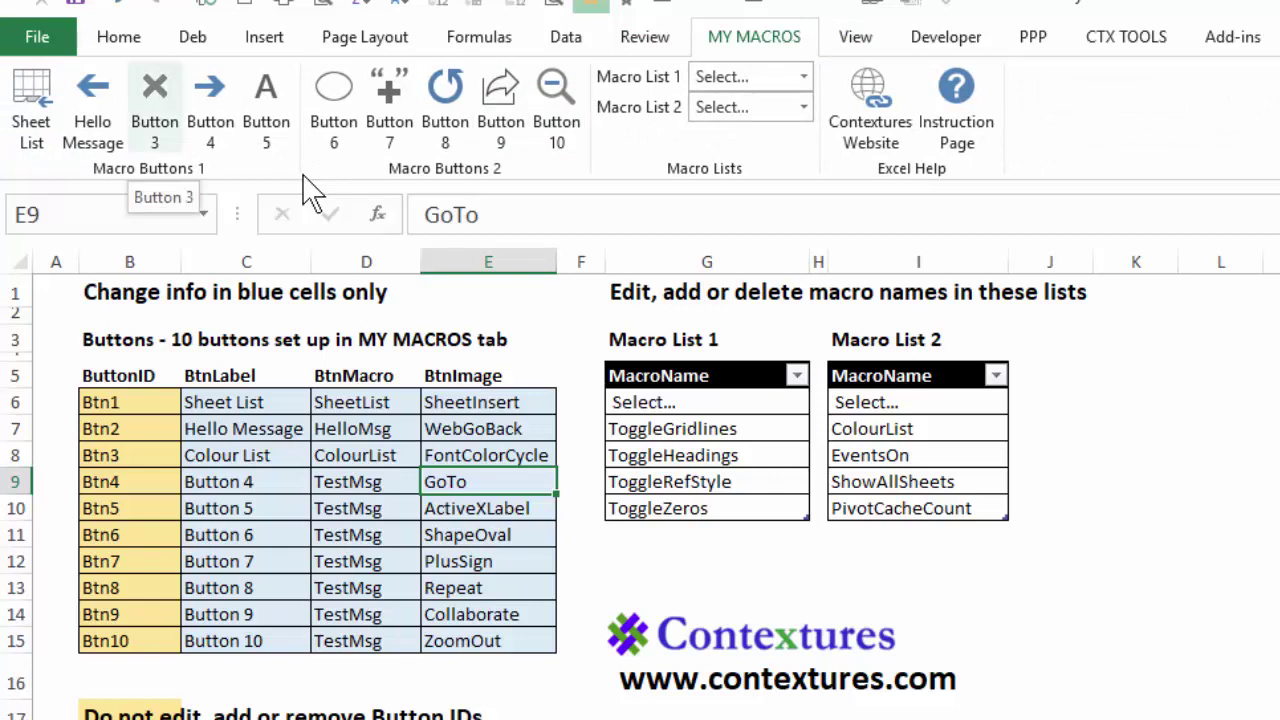
pyautogui.press('Up')
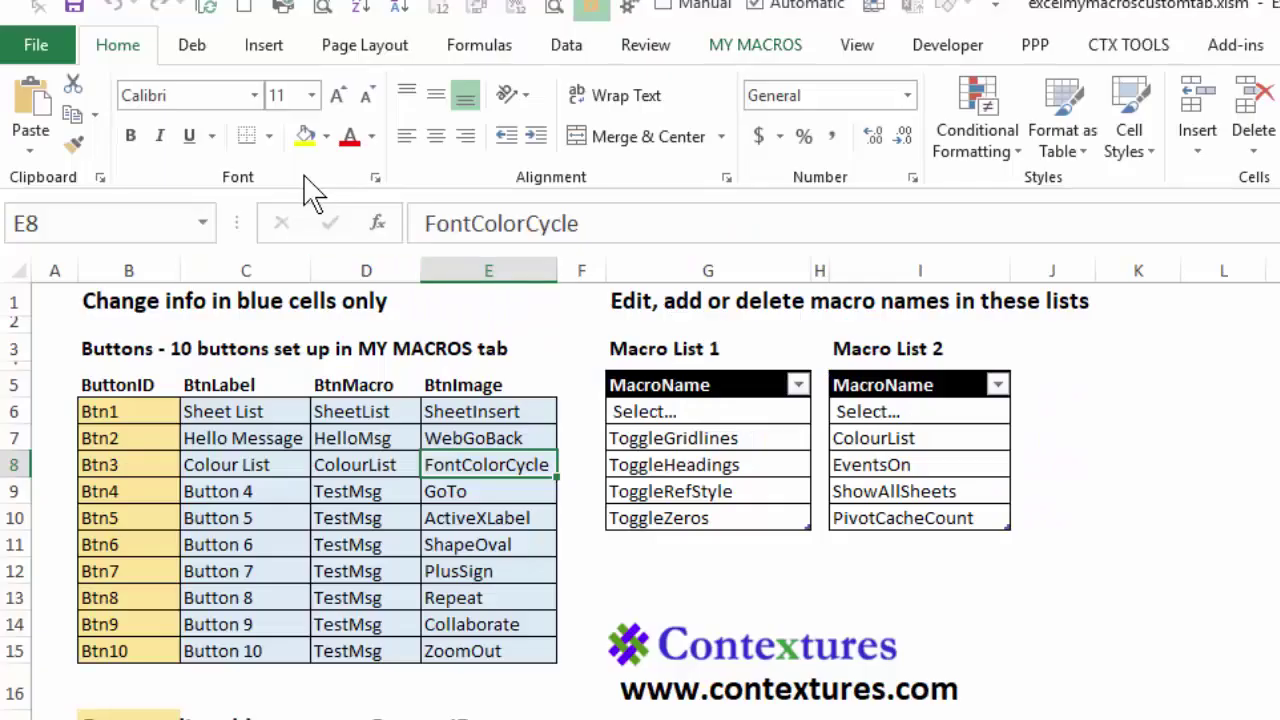
pyautogui.scroll(-7, 307, 182)
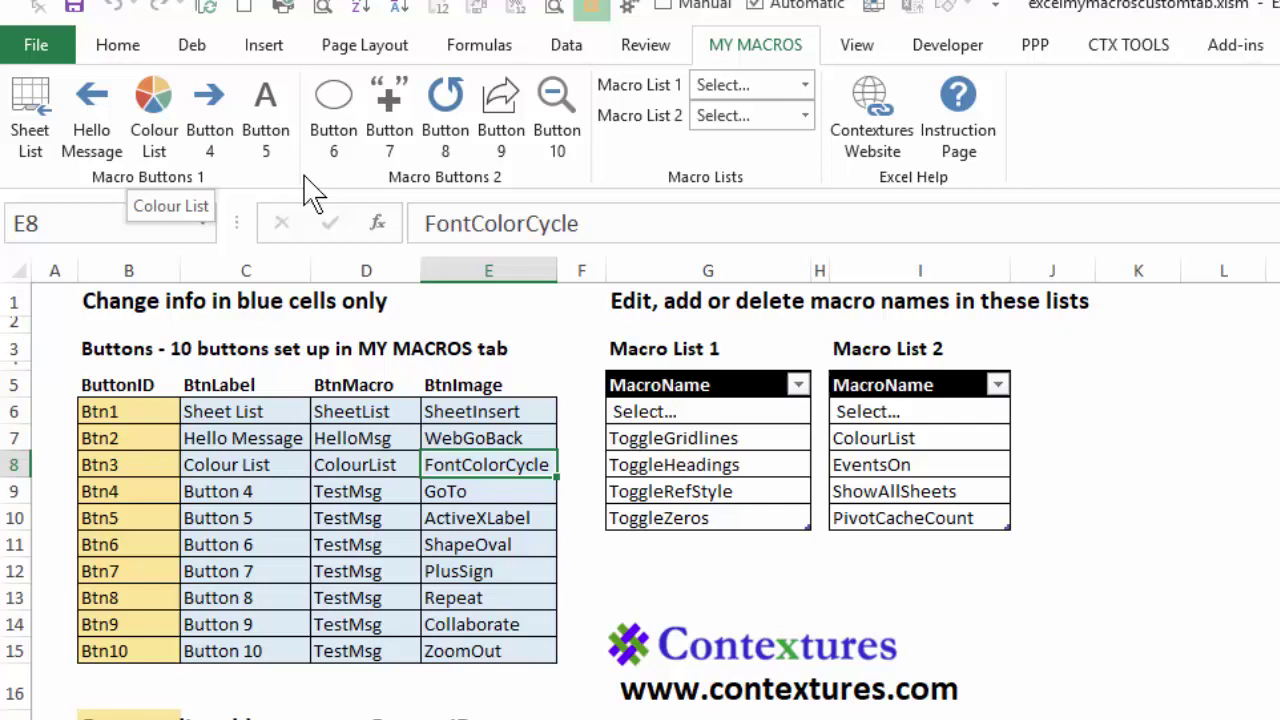
# Test the Colour List button in the Macro Buttons 1 group of MY MACROS by running it.
pyautogui.click(153, 115)
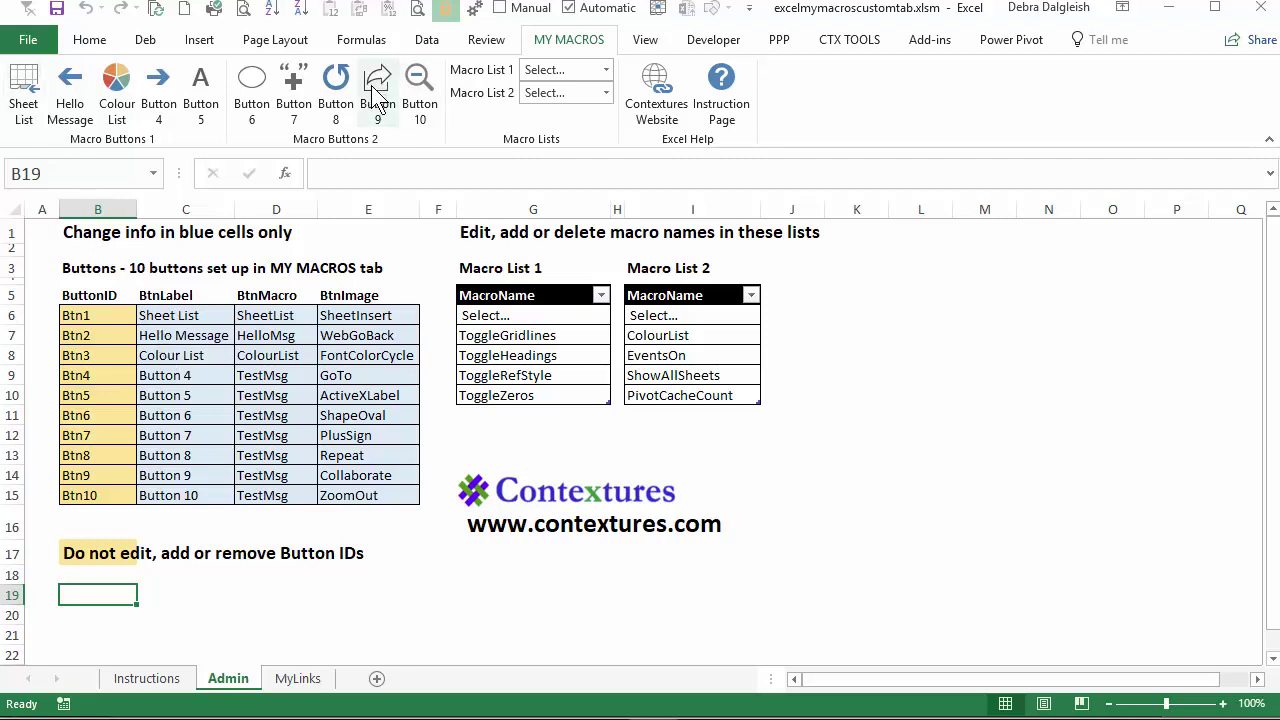
# Copy the entire ListAllNames macro from the modNames module of MacroSamples01.xlsm in the Visual Basic editor.
pyautogui.click(713, 40)
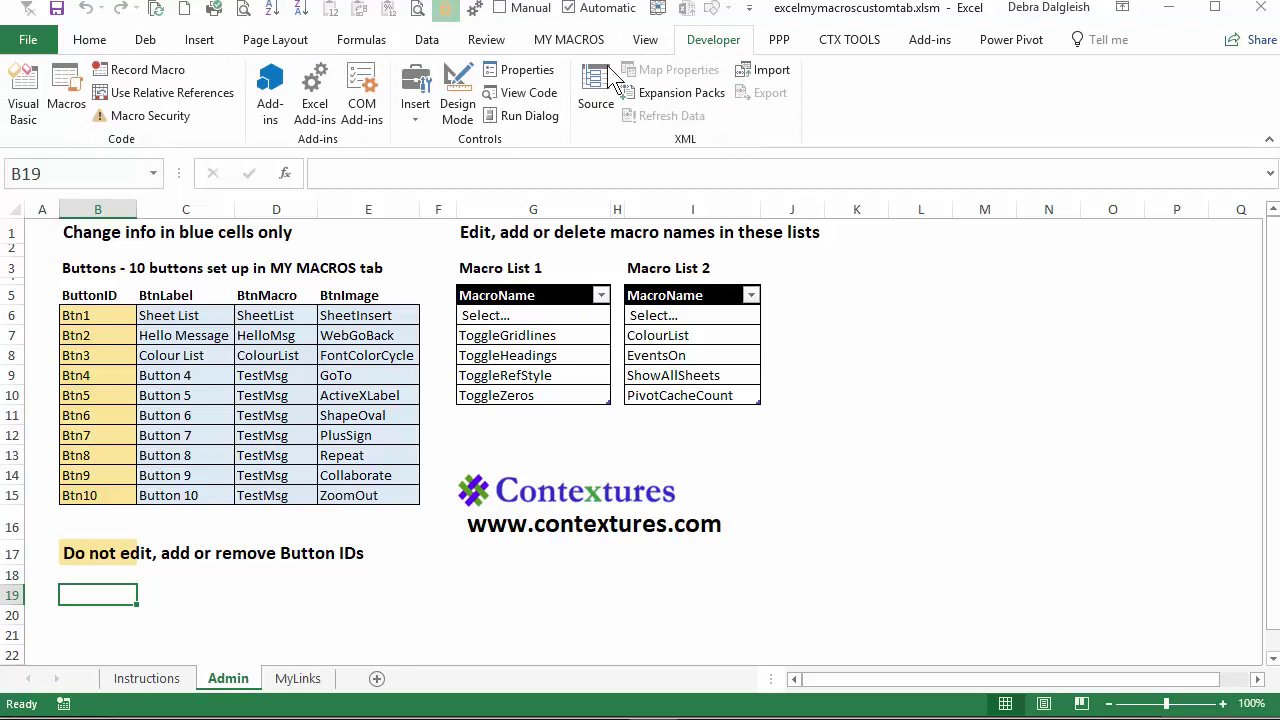
pyautogui.click(34, 88)
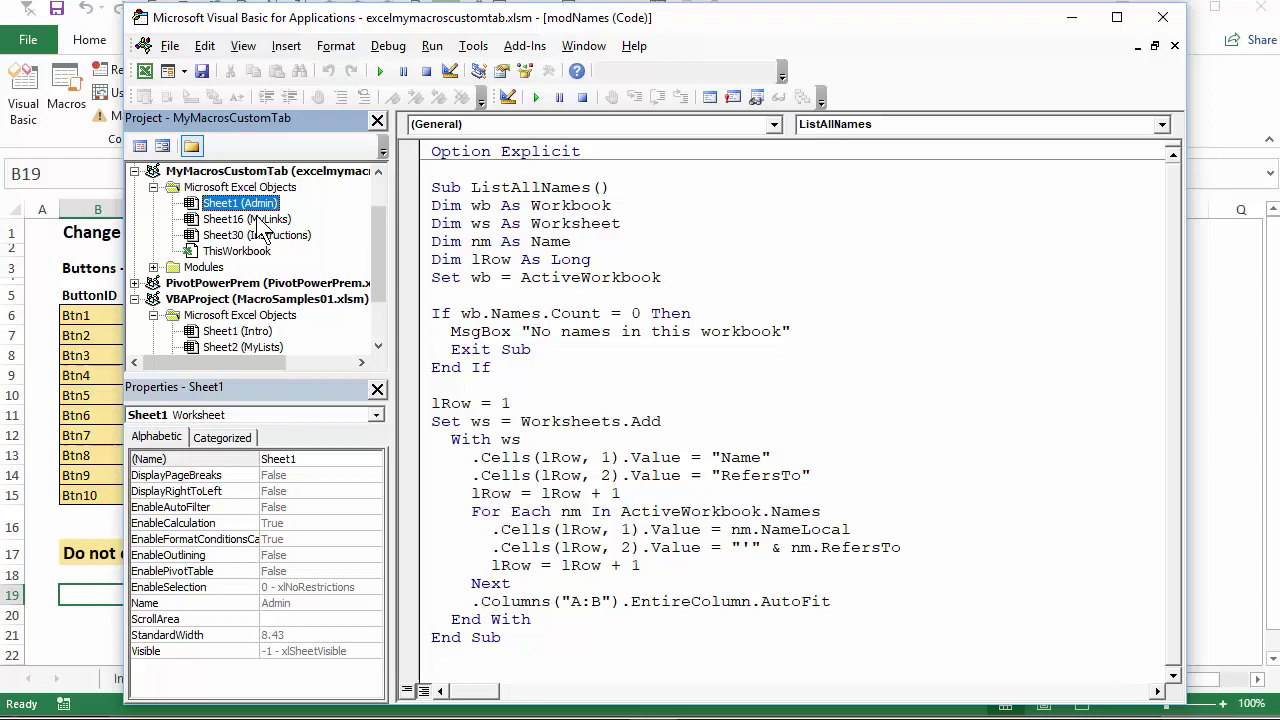
pyautogui.scroll(-2, 262, 230)
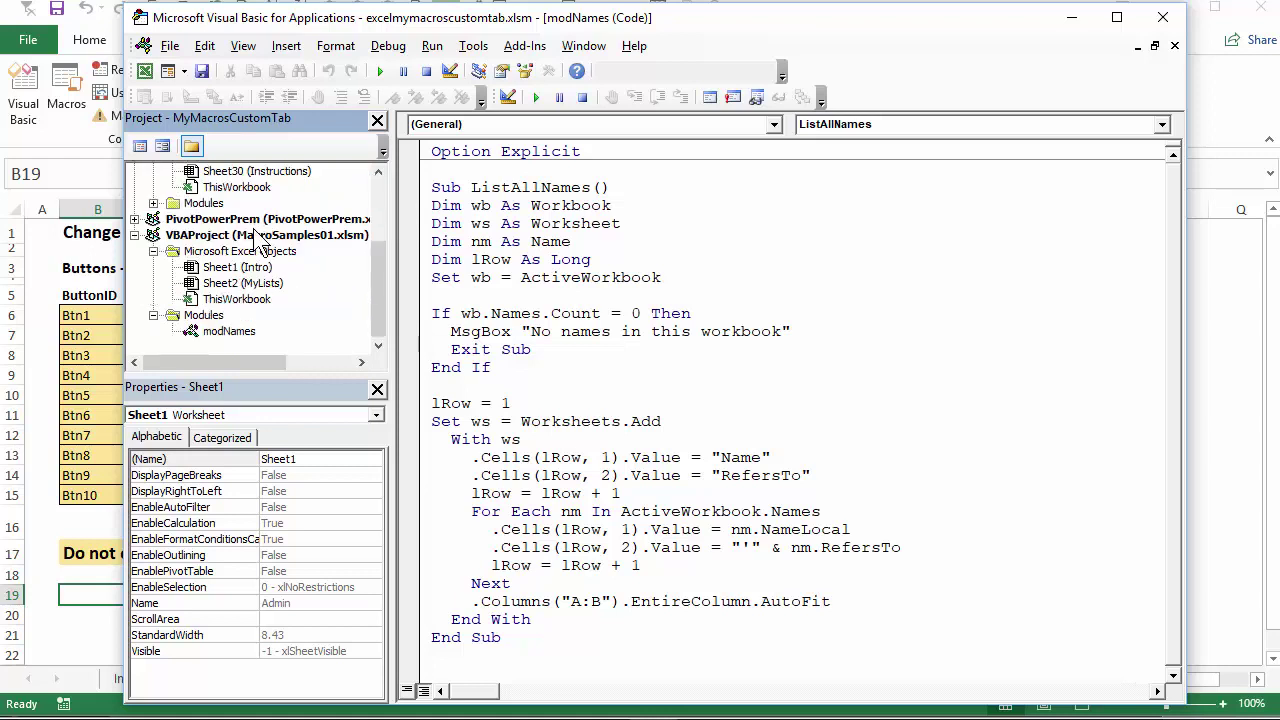
pyautogui.doubleClick(214, 335)
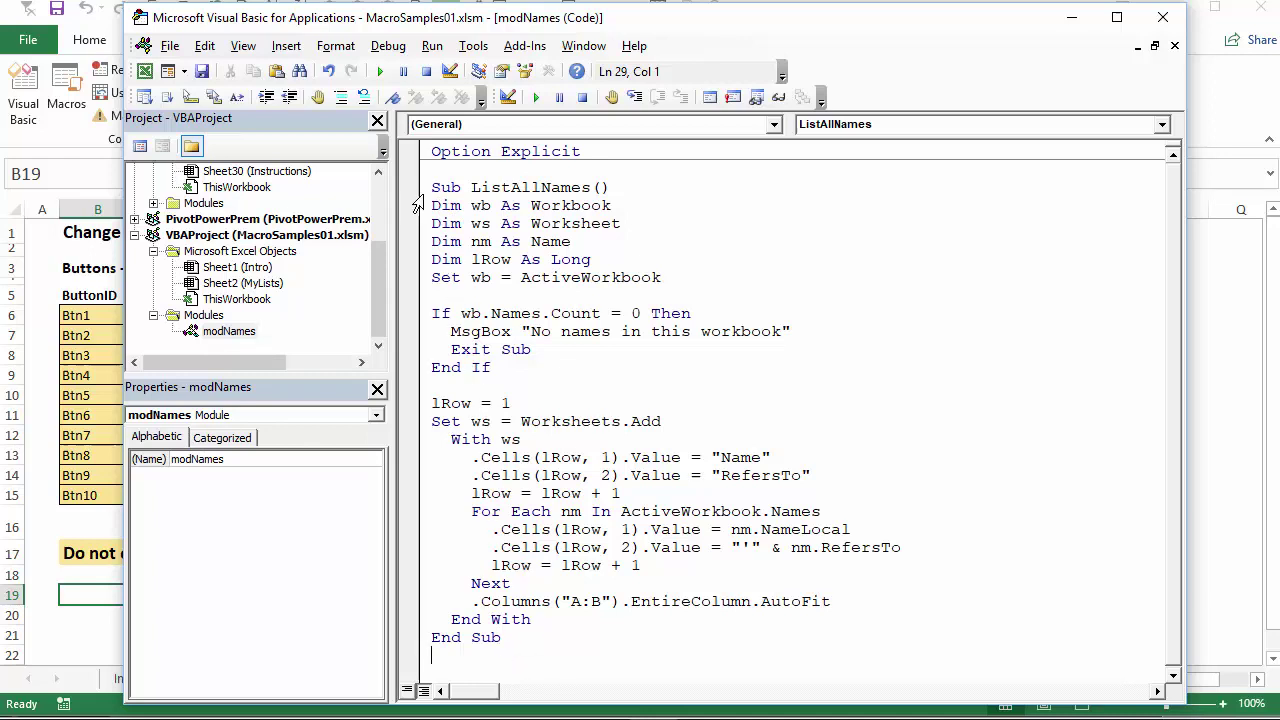
pyautogui.moveTo(429, 187); pyautogui.dragTo(510, 640)
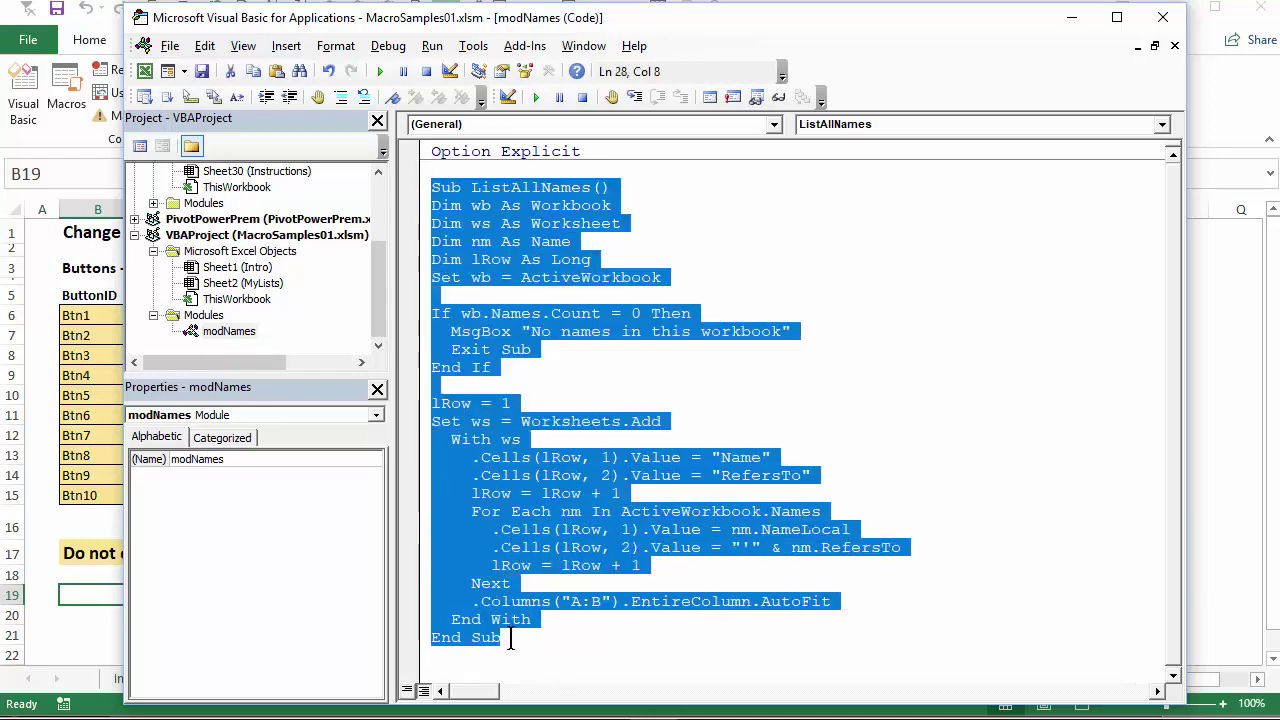
pyautogui.click(254, 72)
# Insert a new module in the MacroSamples01.xlsm project, paste the copied ListAllNames macro into it and save.
pyautogui.moveTo(381, 293); pyautogui.dragTo(359, 230)
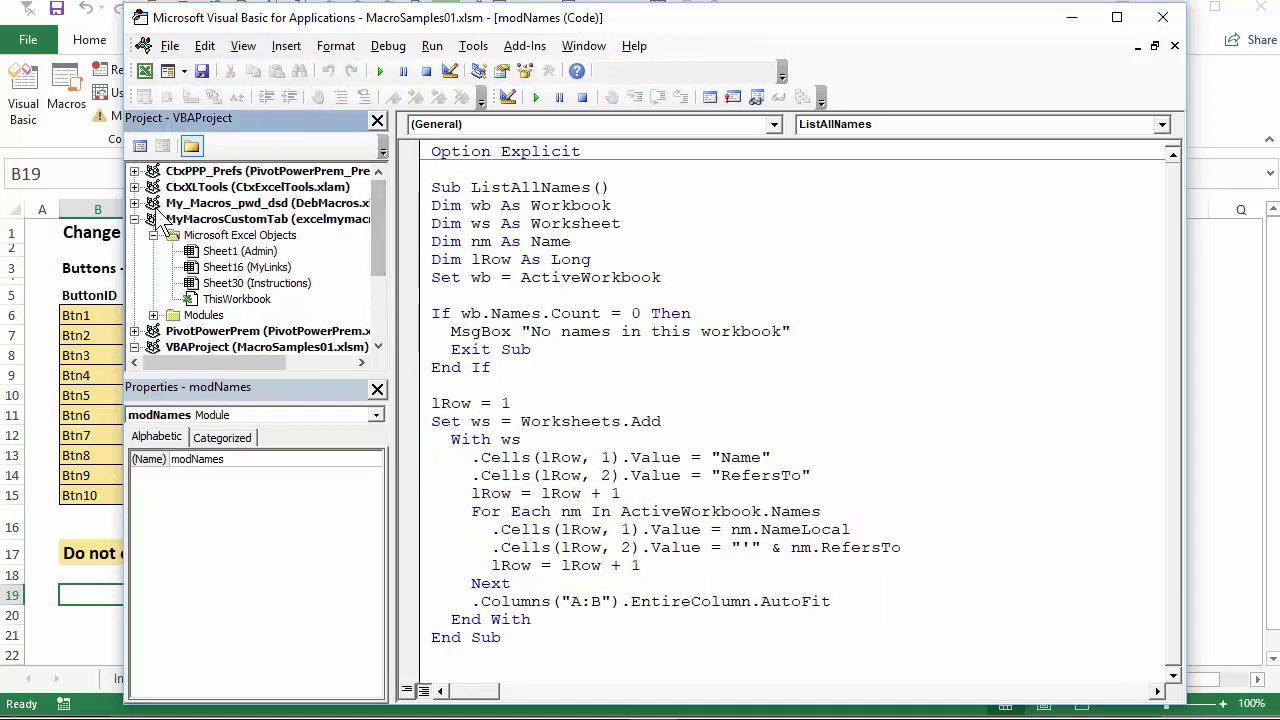
pyautogui.click(153, 316)
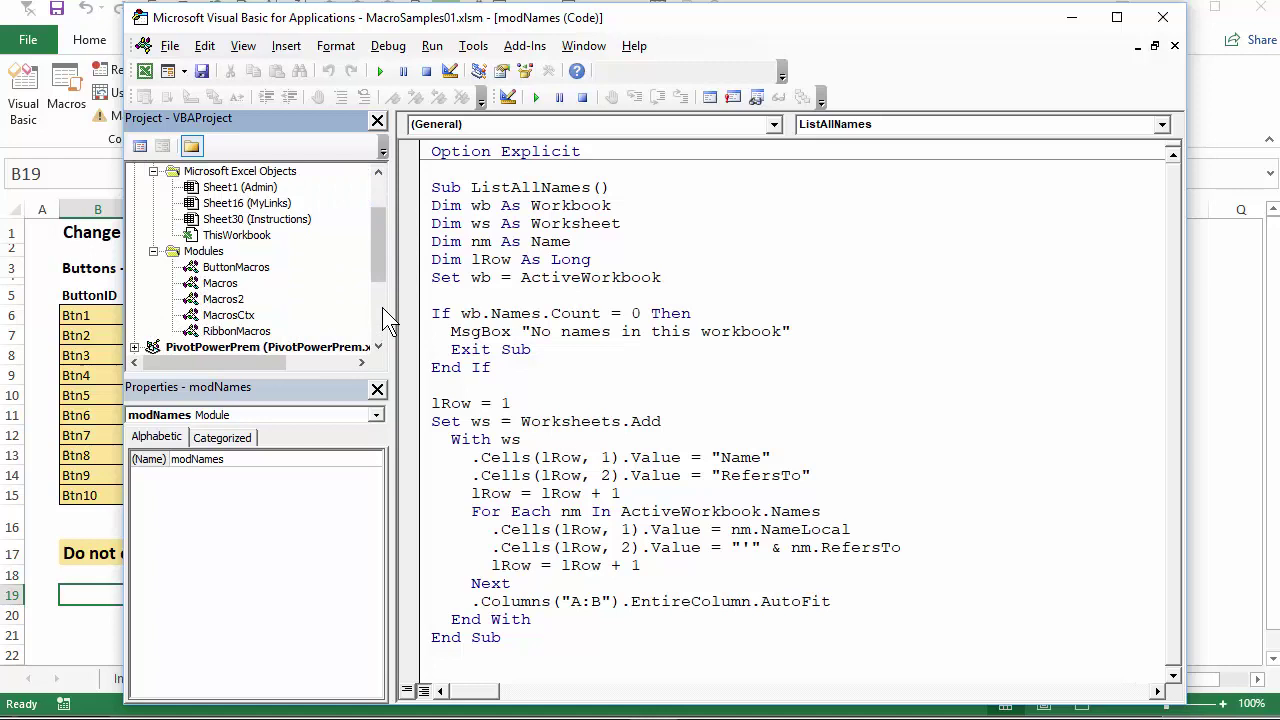
pyautogui.moveTo(379, 265); pyautogui.dragTo(378, 277)
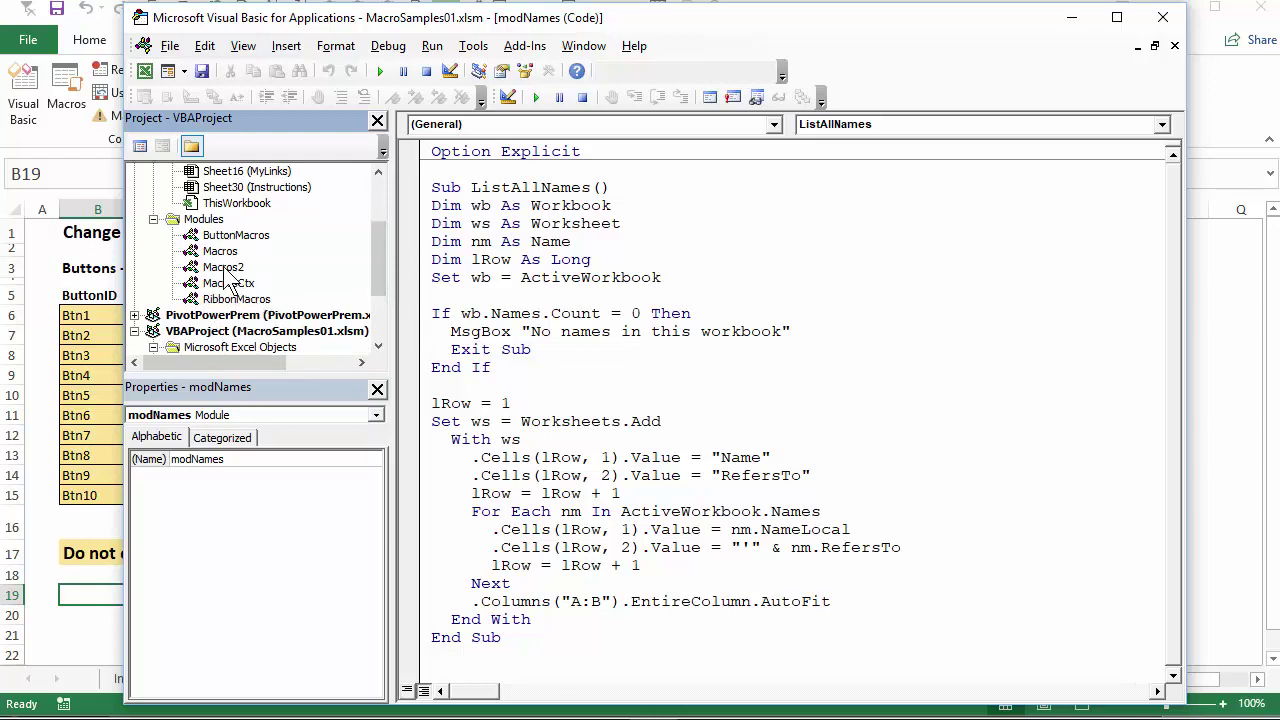
pyautogui.click(285, 47)
pyautogui.click(314, 114)
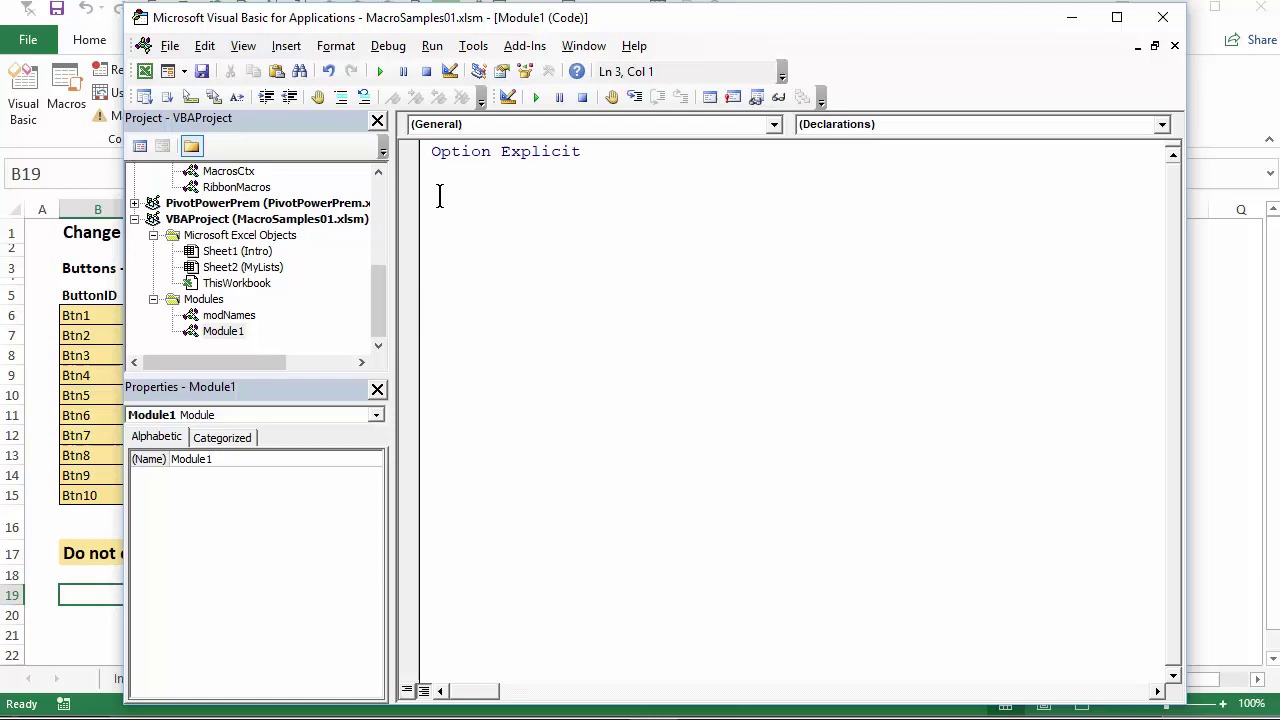
pyautogui.click(276, 71)
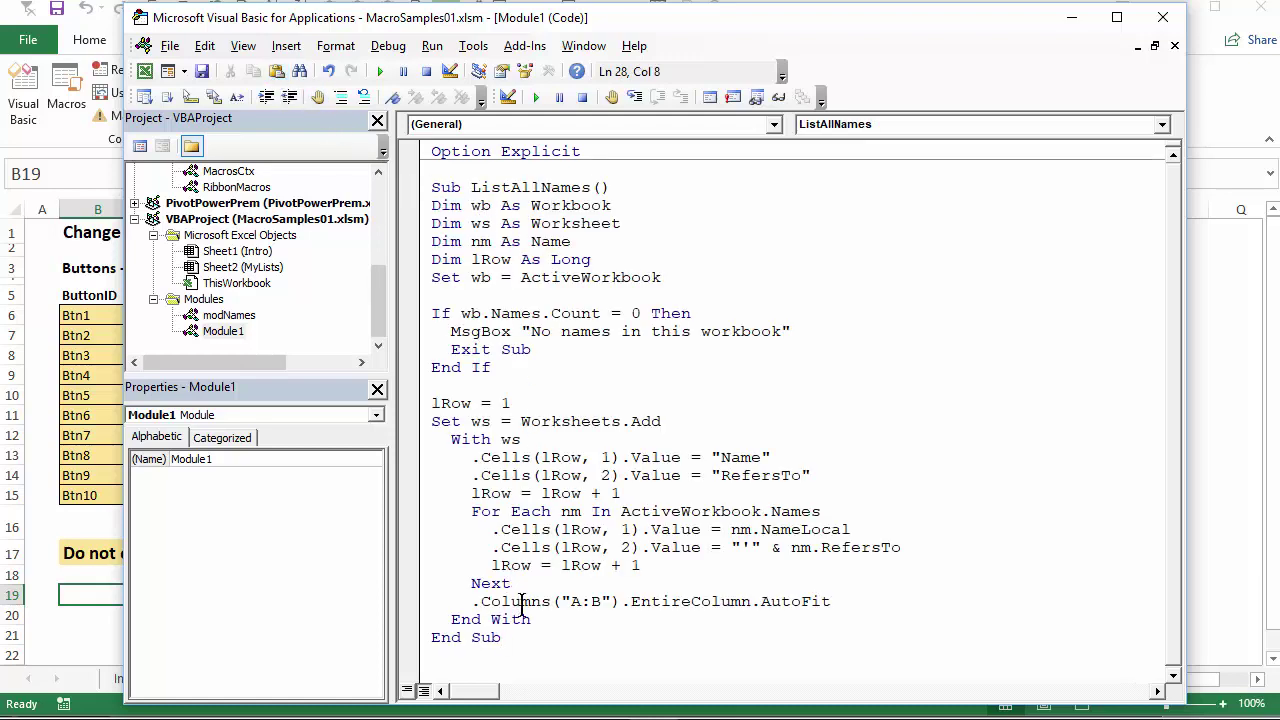
pyautogui.click(201, 73)
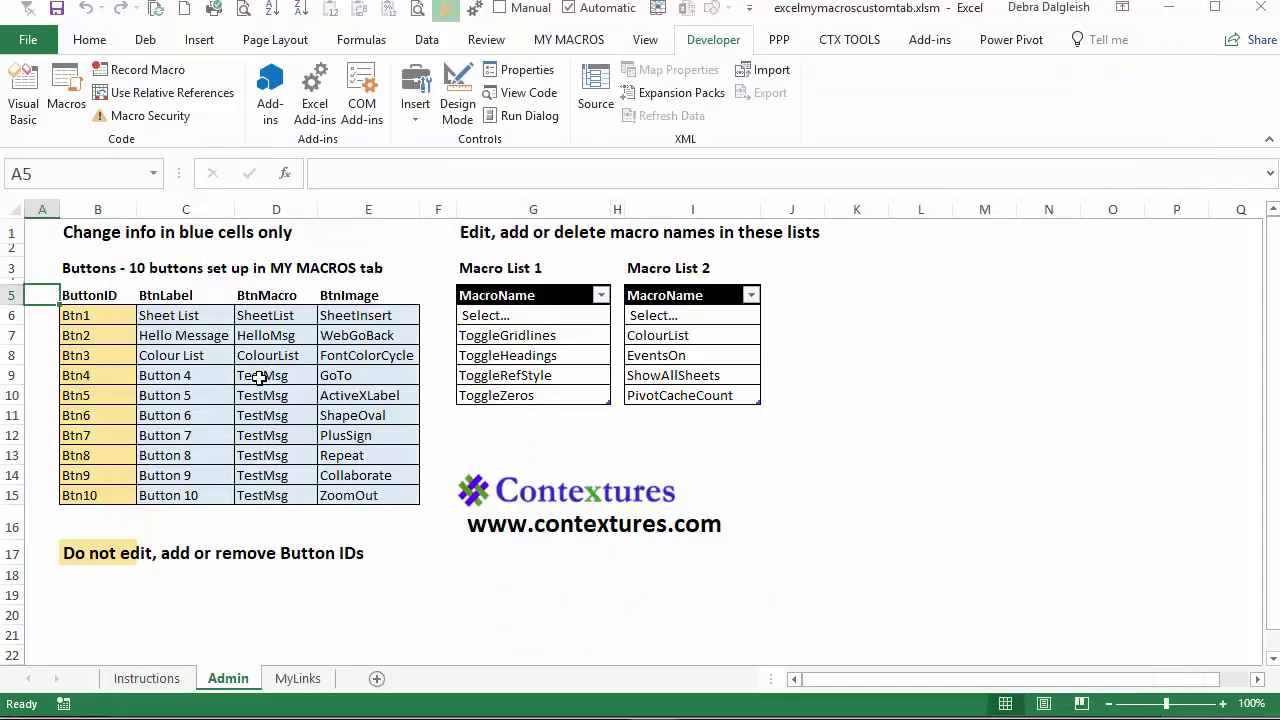
# Copy the macro name ListAllNames from the Sub line of the code in Module1.
pyautogui.click(175, 375)
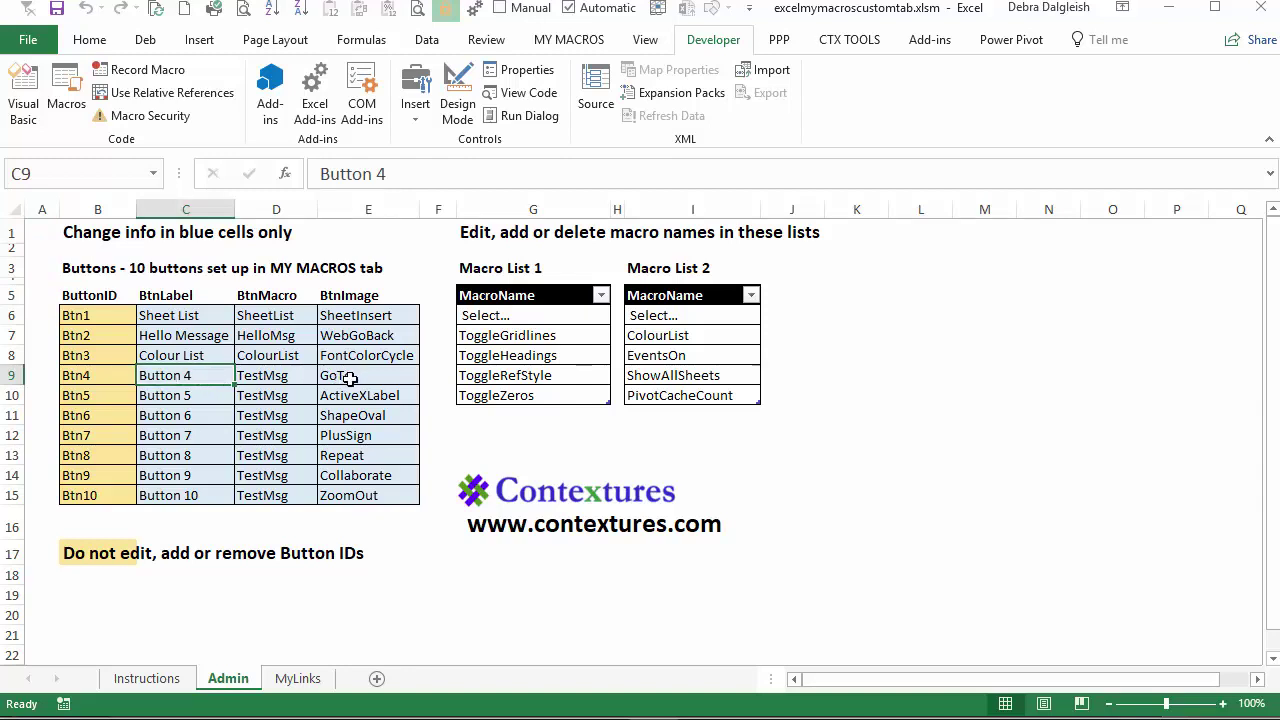
pyautogui.click(27, 92)
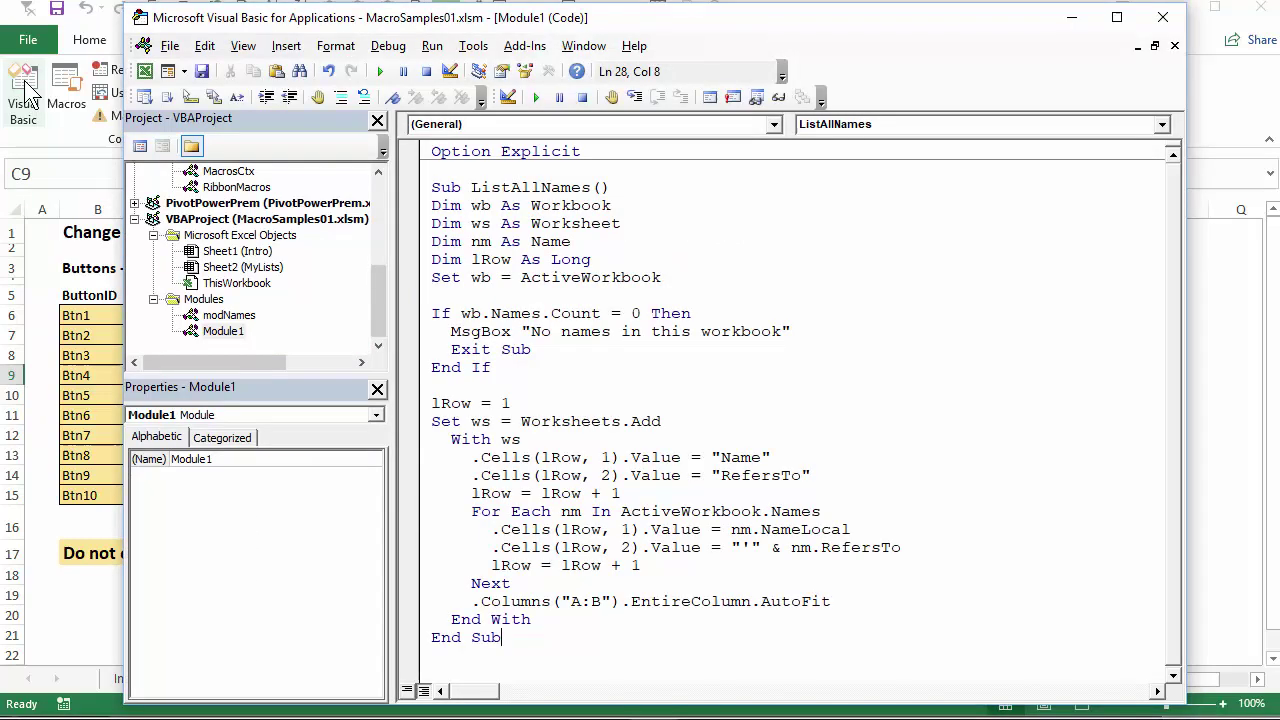
pyautogui.doubleClick(539, 187)
pyautogui.hotkey('ctrl', 'c')
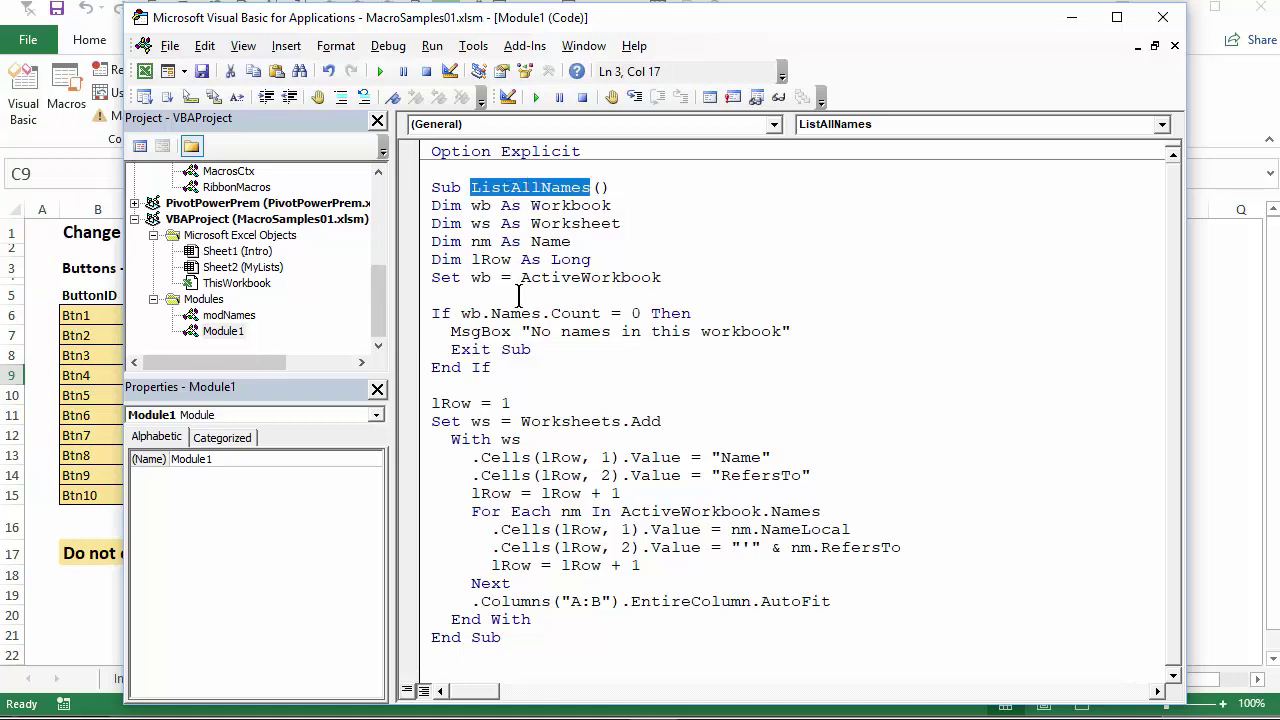
# Set Btn4's BtnMacro in cell D9 of the Admin sheet to ListAllNames and its BtnLabel in C9 to "List Names".
pyautogui.click(50, 494)
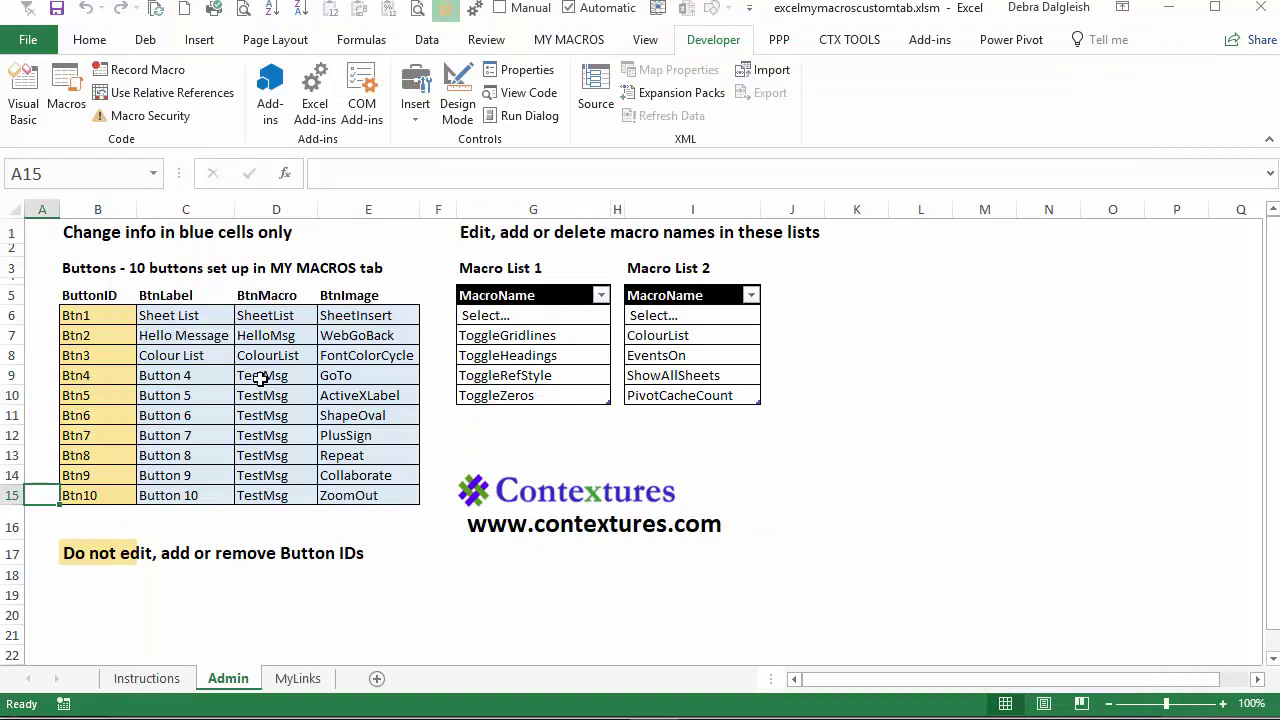
pyautogui.click(266, 376)
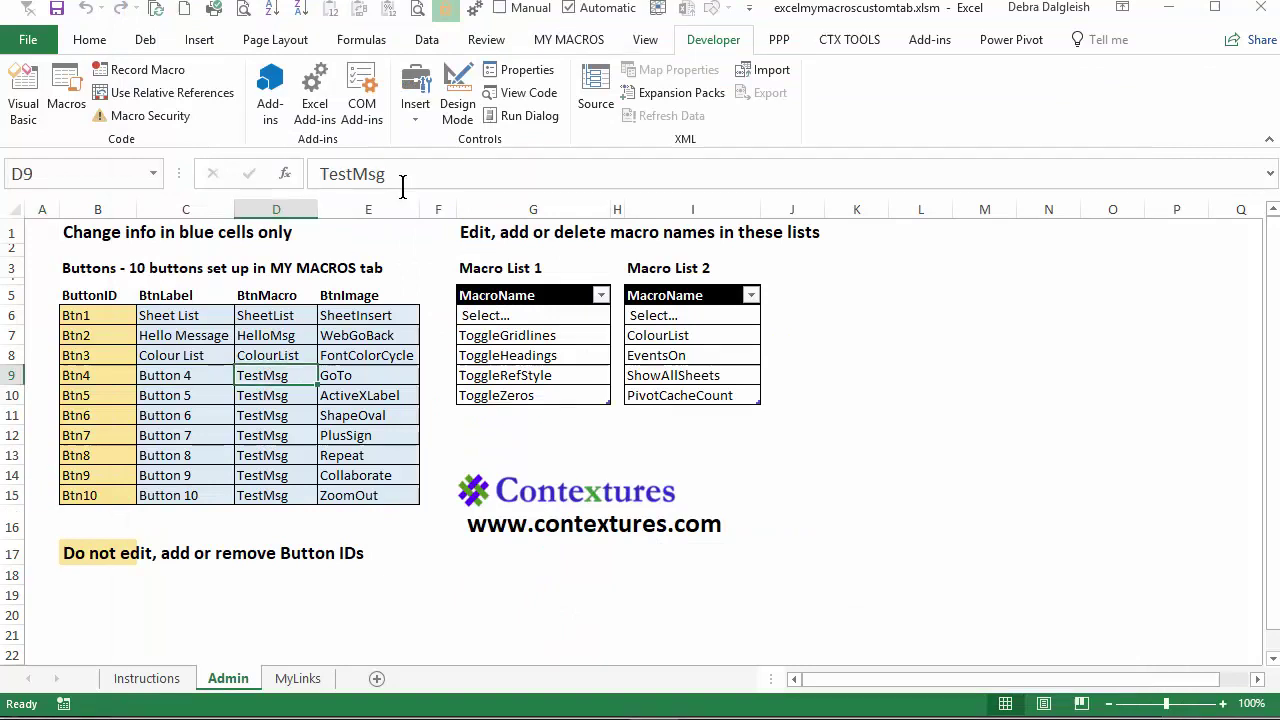
pyautogui.moveTo(402, 174); pyautogui.dragTo(318, 170)
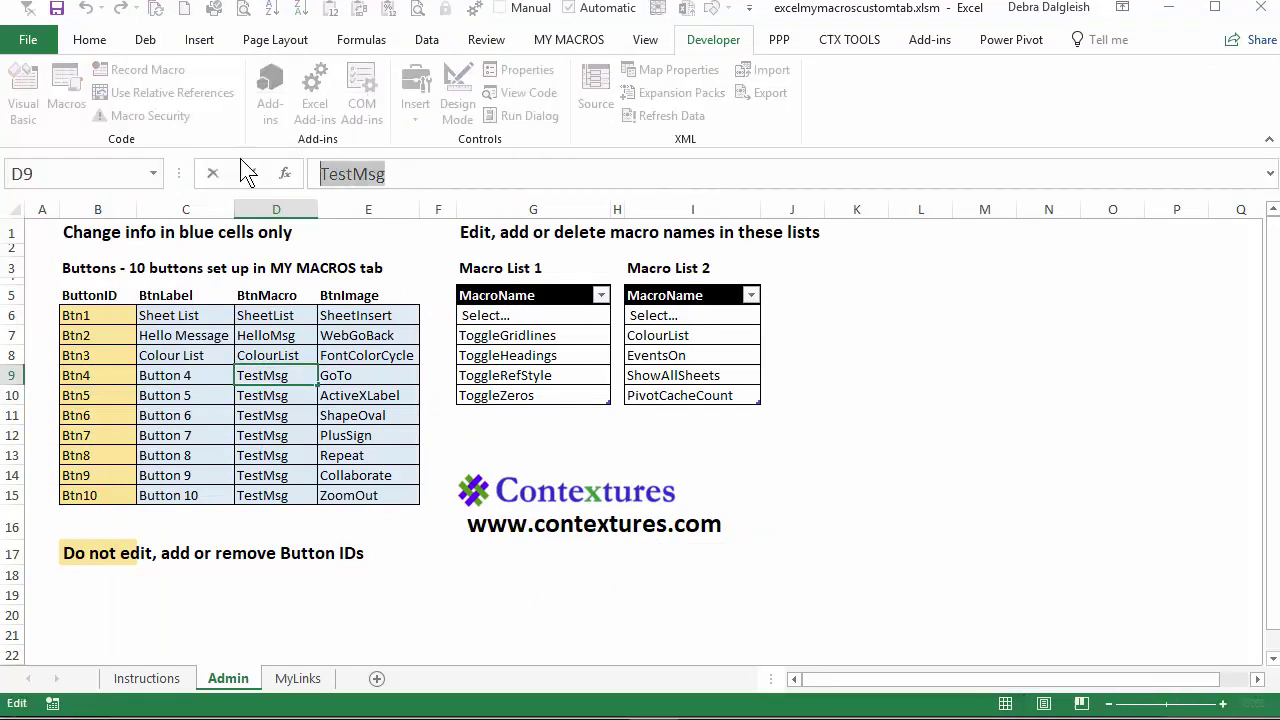
pyautogui.hotkey('ctrl', 'v')
pyautogui.click(206, 373)
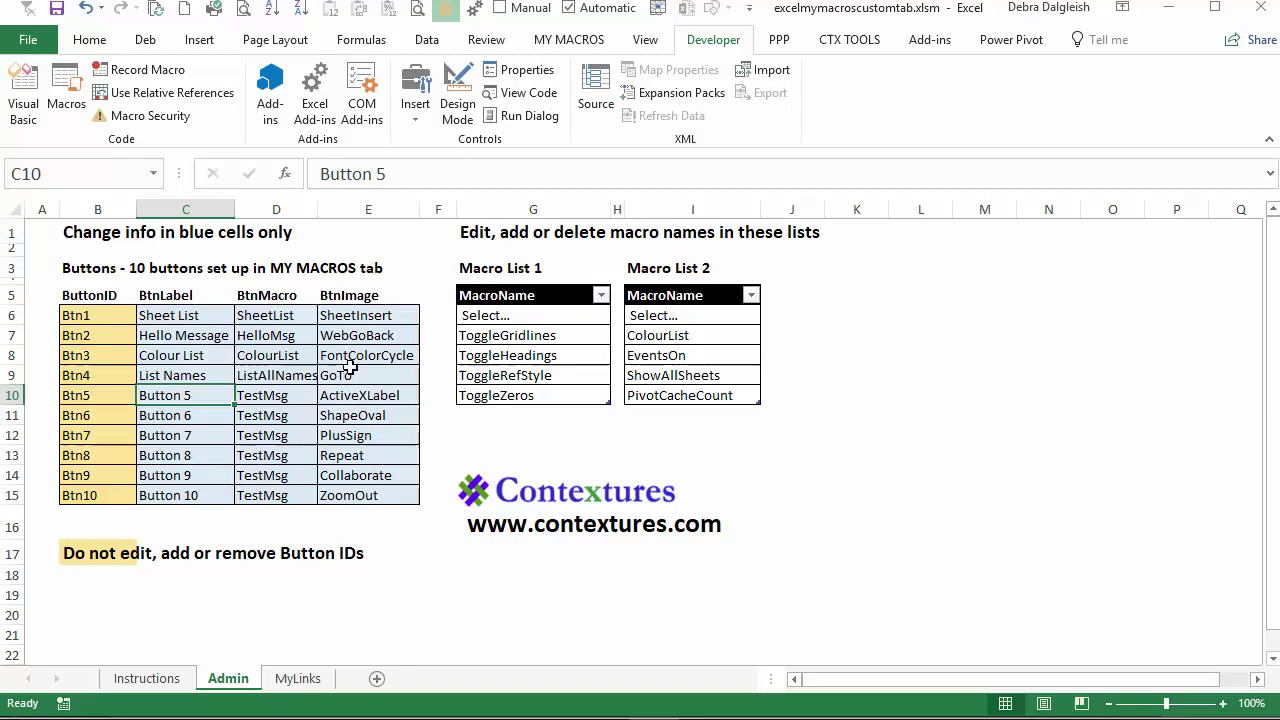
# Browse All Commands and Commands Not in the Ribbon in the ribbon customization options for a suitable Btn4 image.
pyautogui.rightClick(230, 143)
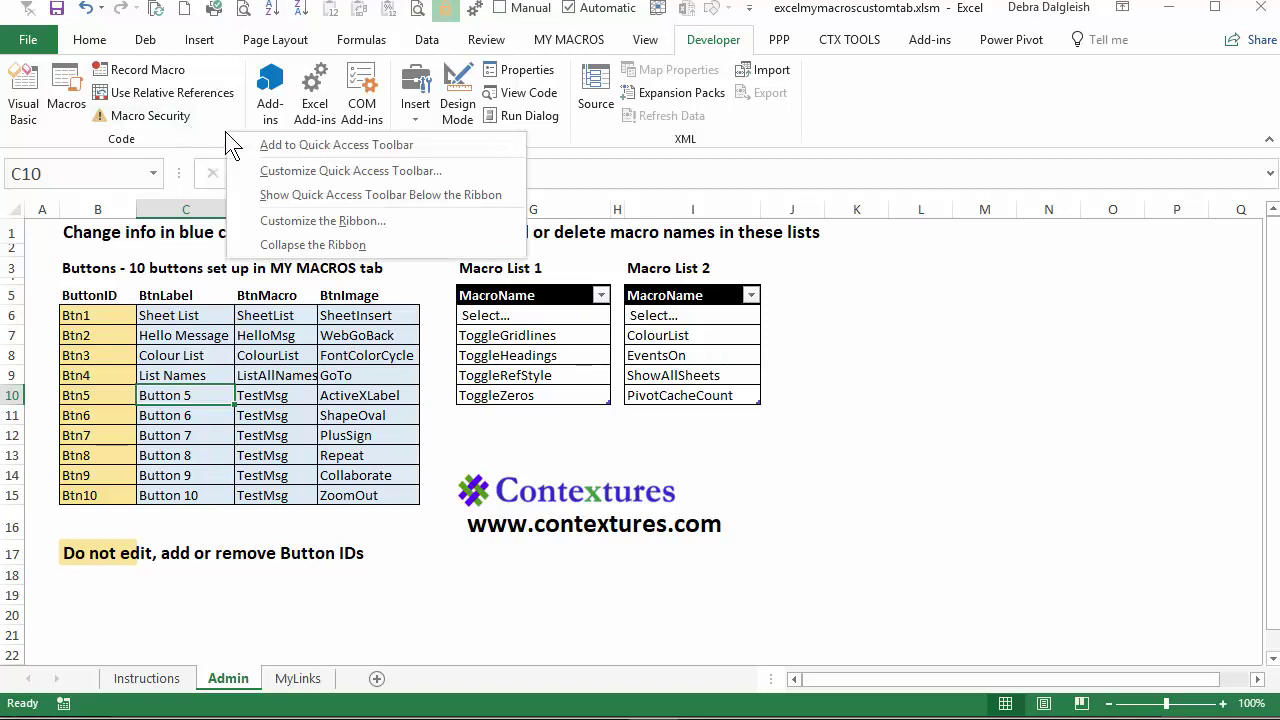
pyautogui.click(272, 222)
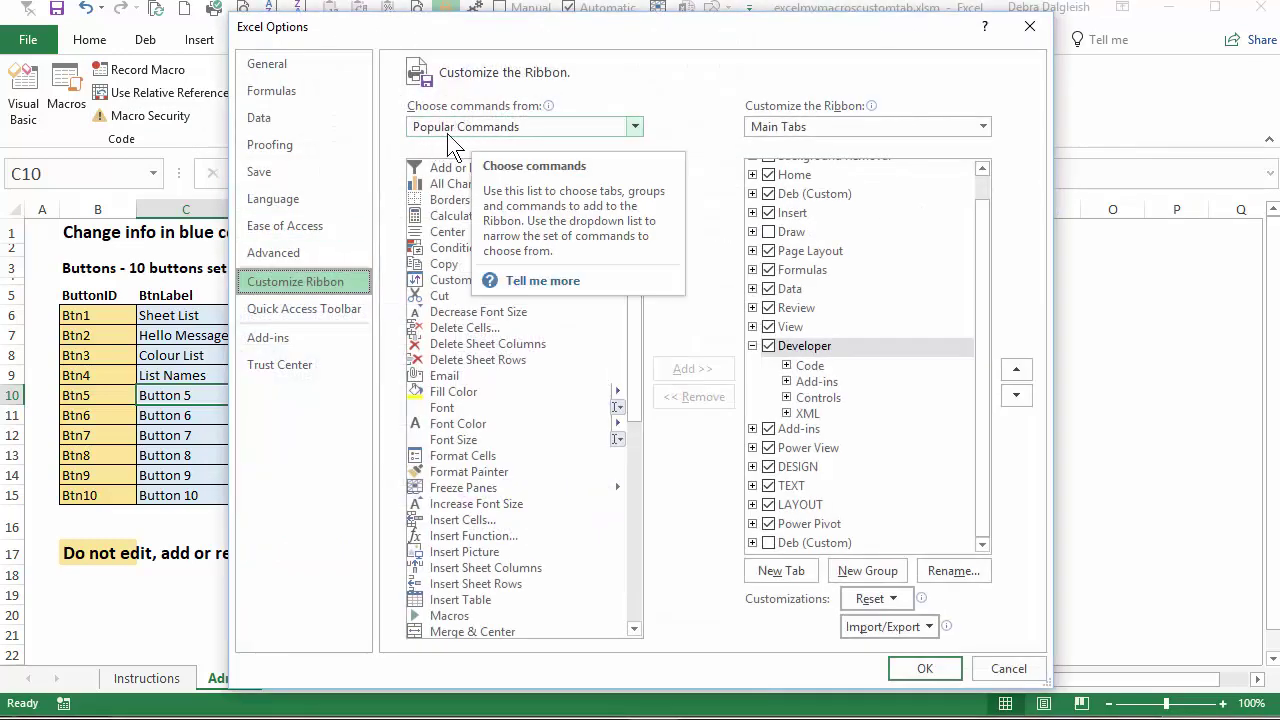
pyautogui.click(636, 125)
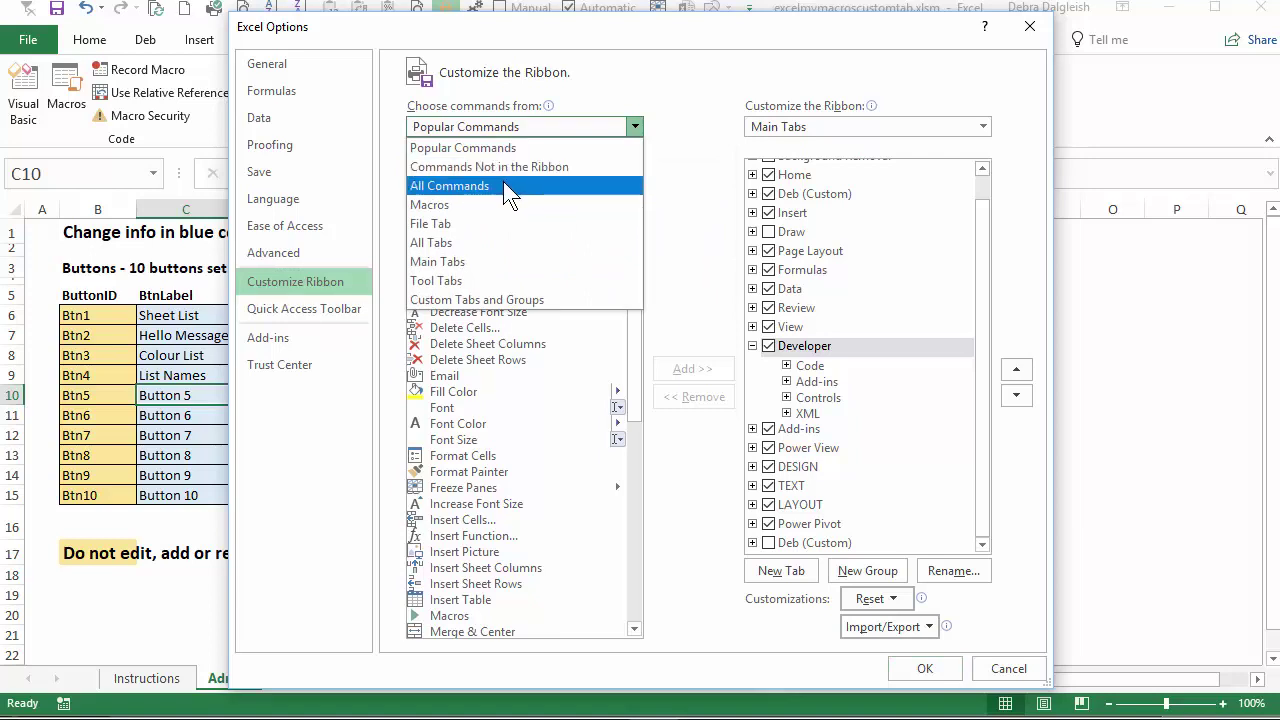
pyautogui.press('Escape')
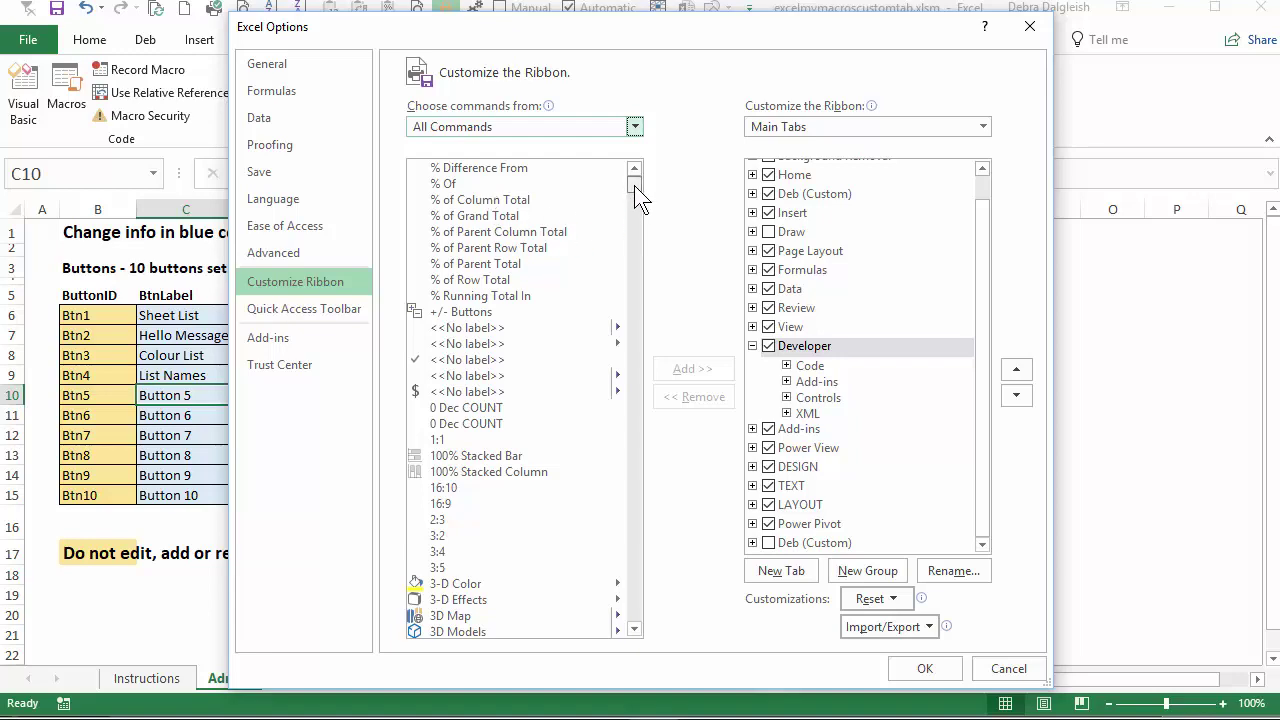
pyautogui.scroll(-5, 636, 186)
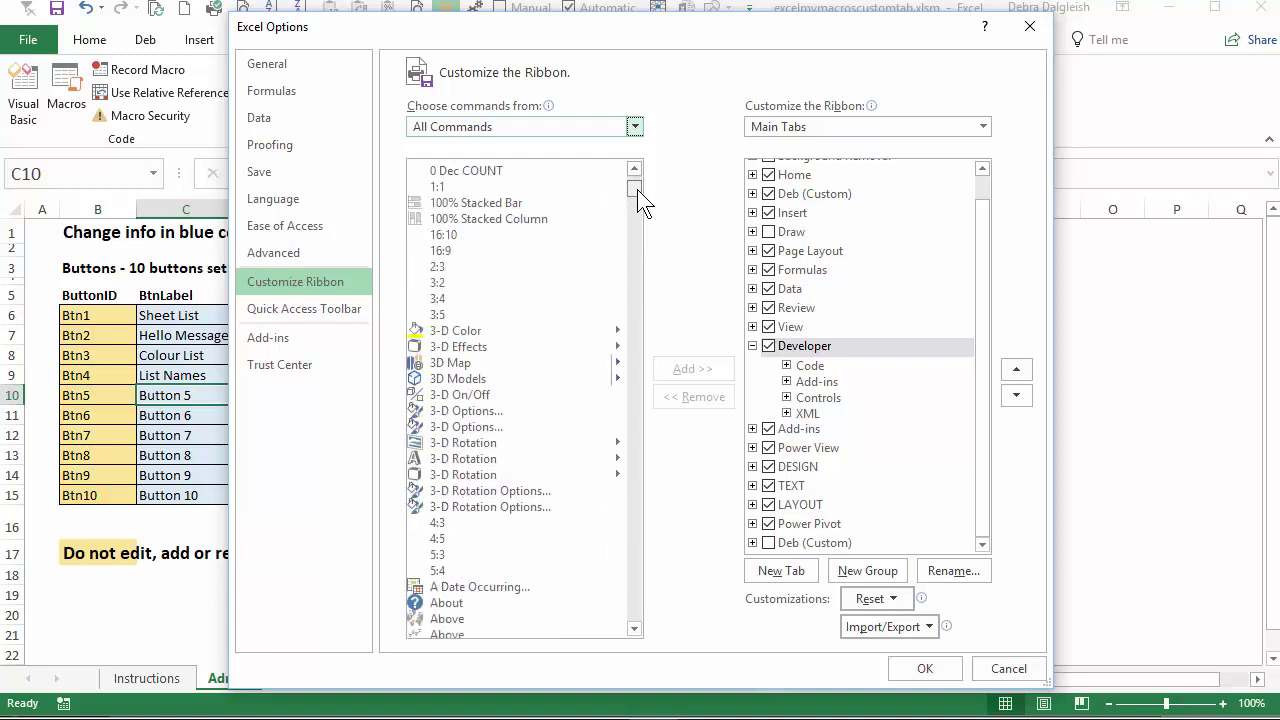
pyautogui.moveTo(637, 189); pyautogui.dragTo(636, 441)
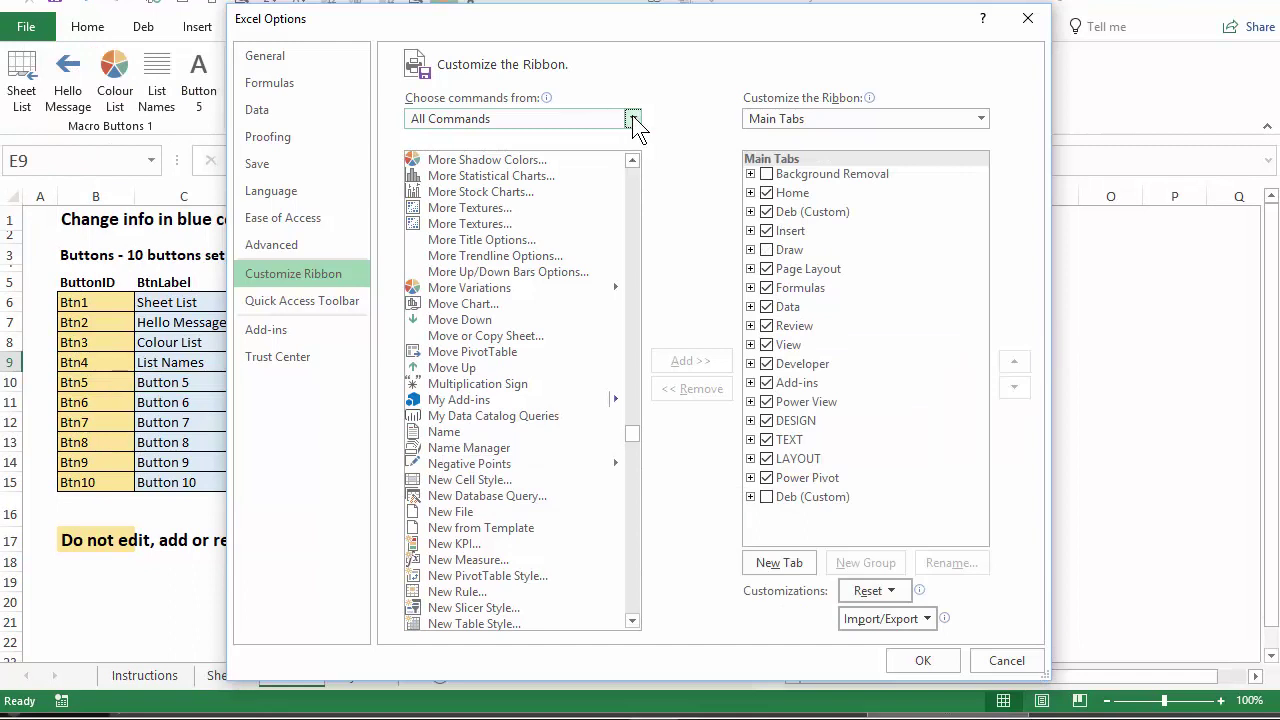
pyautogui.click(633, 119)
pyautogui.click(469, 164)
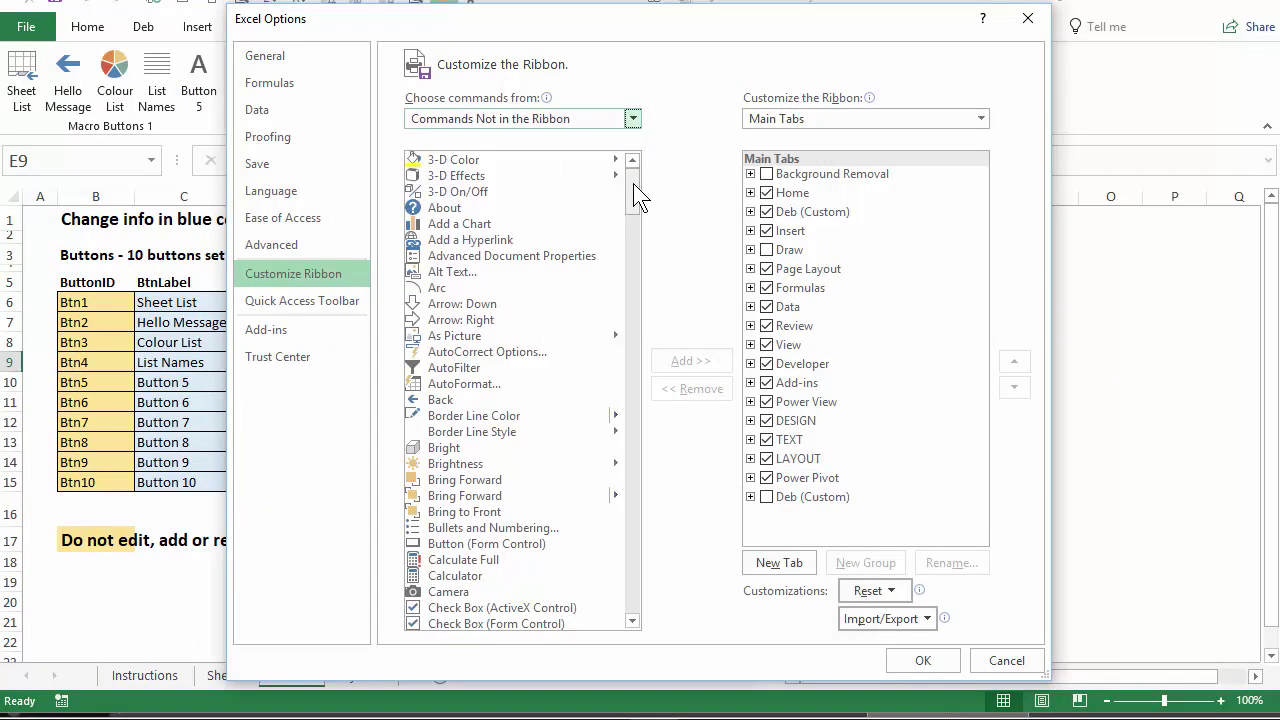
pyautogui.moveTo(633, 188); pyautogui.dragTo(643, 365)
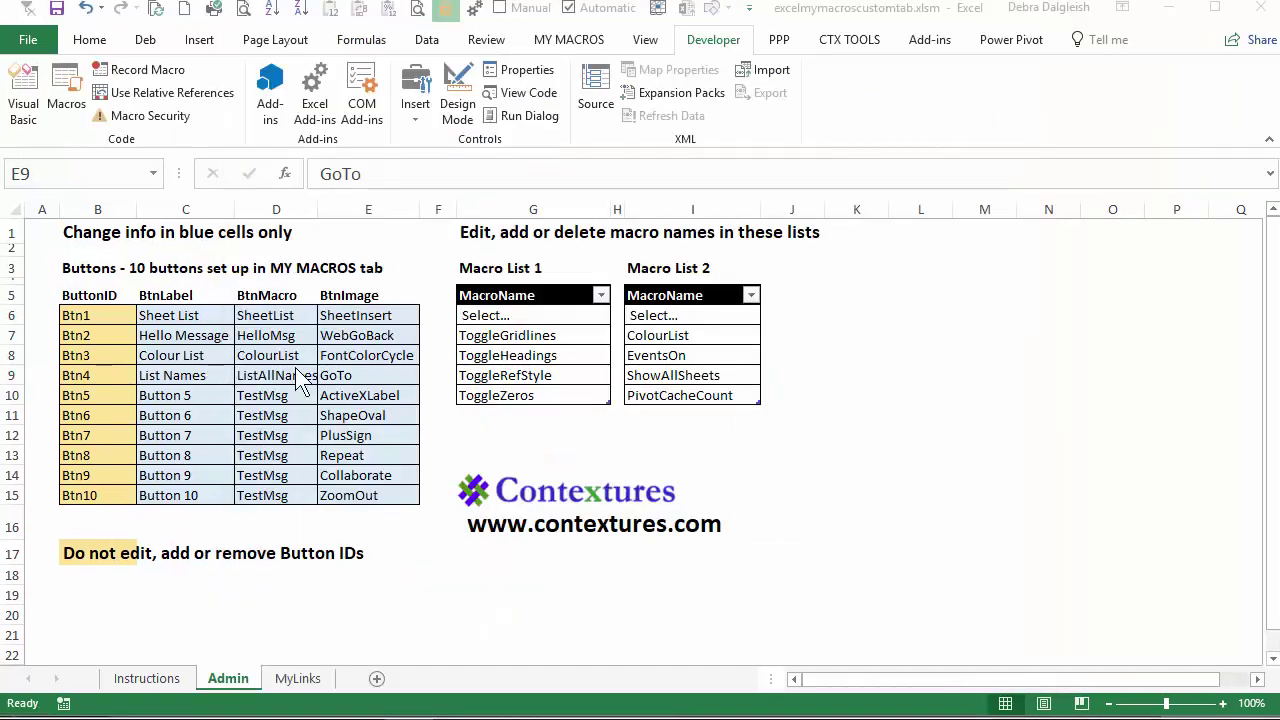
# Set the BtnImage of Btn4 to AlignJustify in cell E9 of the Admin sheet.
pyautogui.click(357, 372)
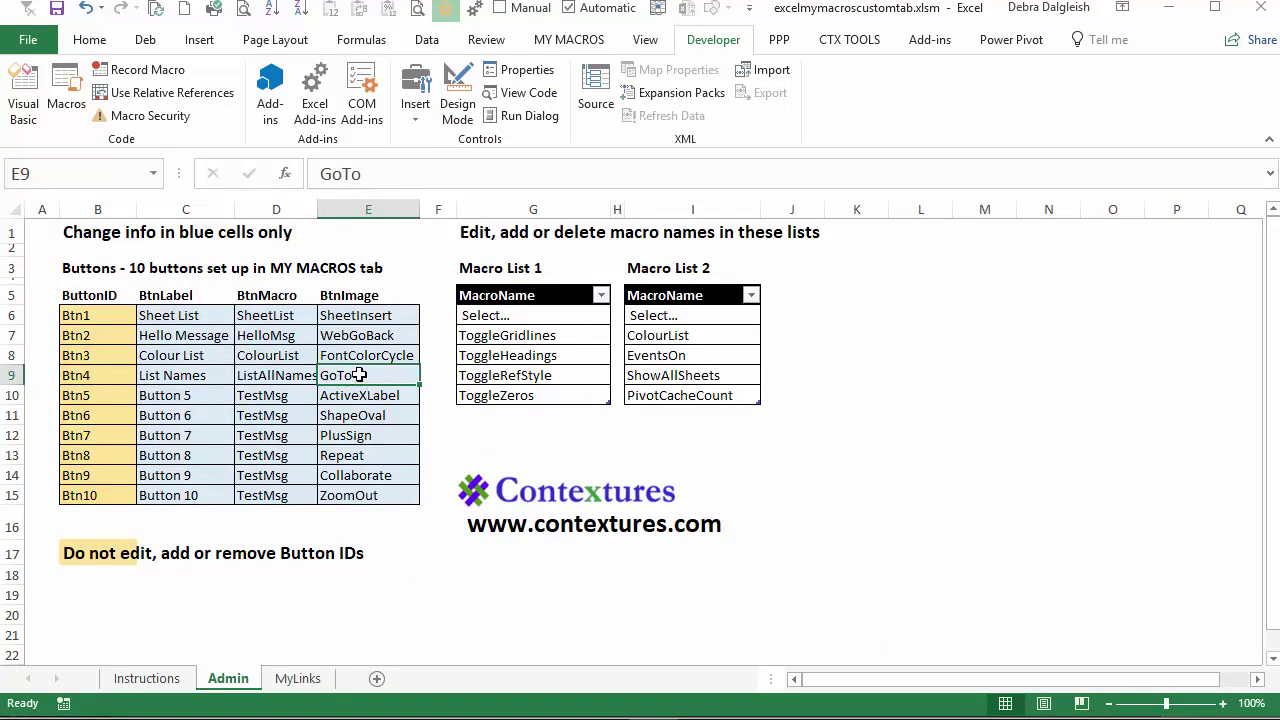
pyautogui.click(580, 42)
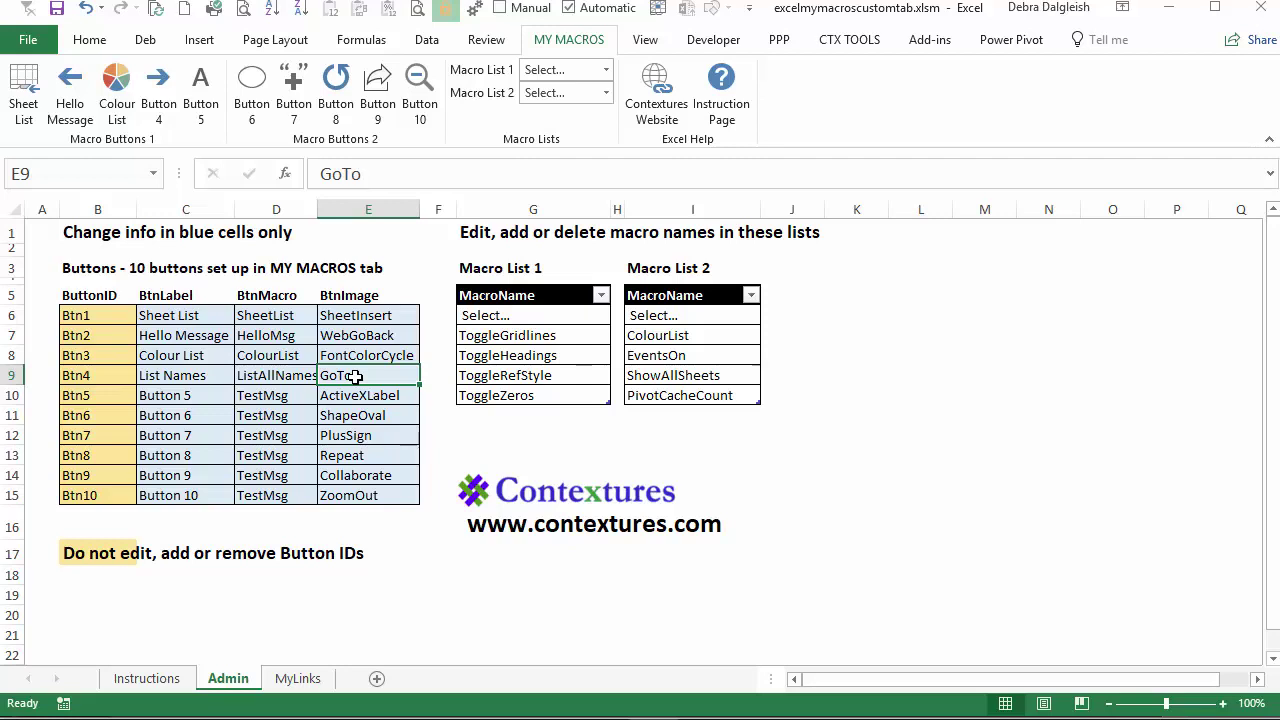
pyautogui.write('AlignJustify')
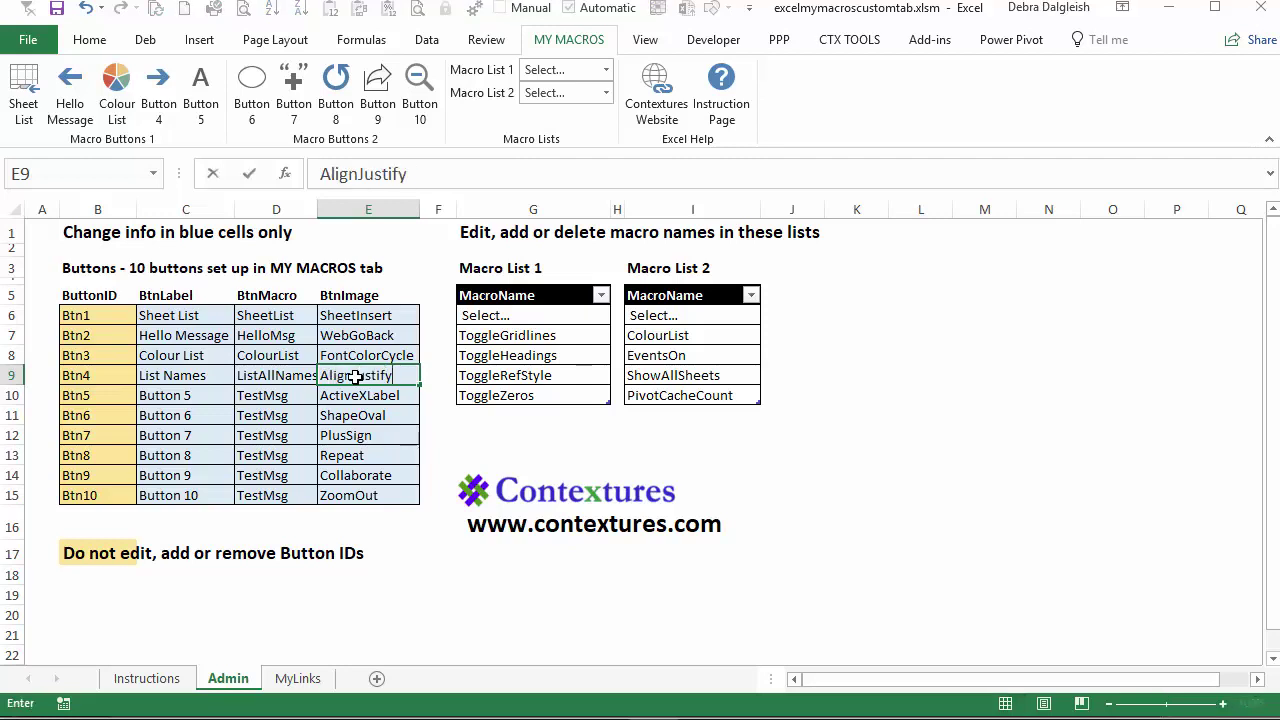
pyautogui.press('Return')
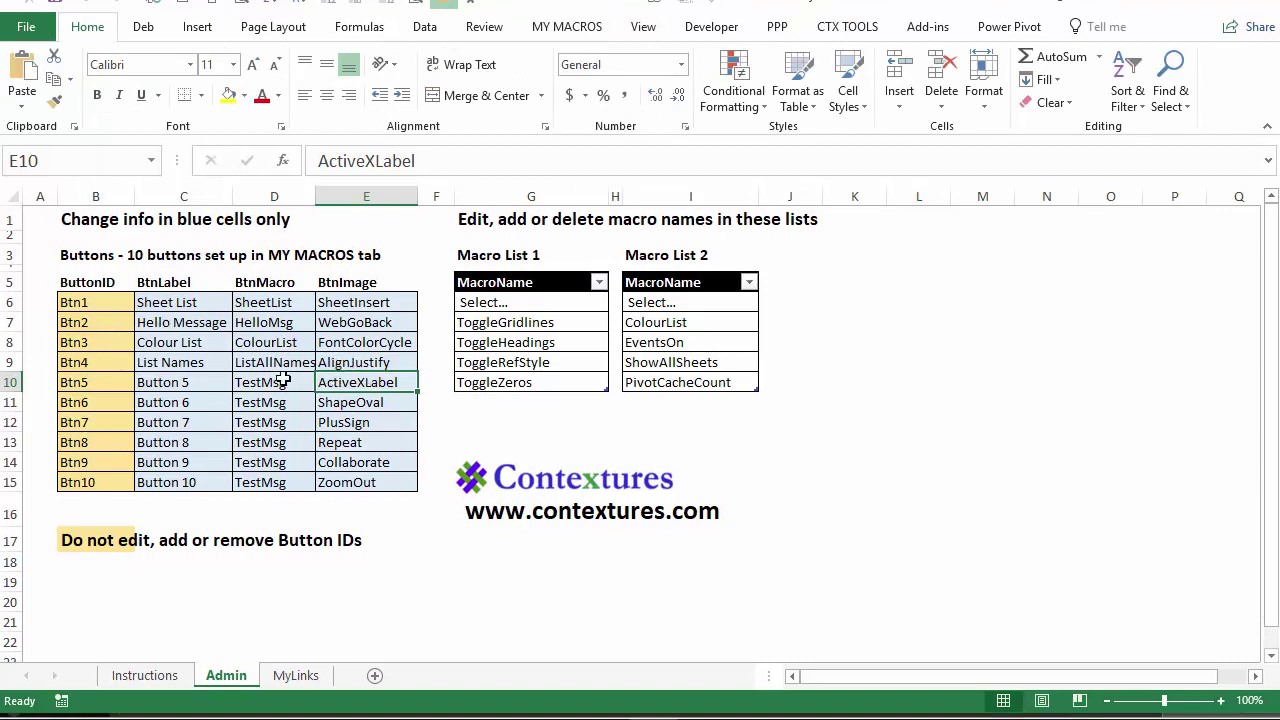
# Run the List Names button in the Macro Buttons 1 group of MY MACROS to list the workbook's names.
pyautogui.click(327, 363)
pyautogui.click(568, 30)
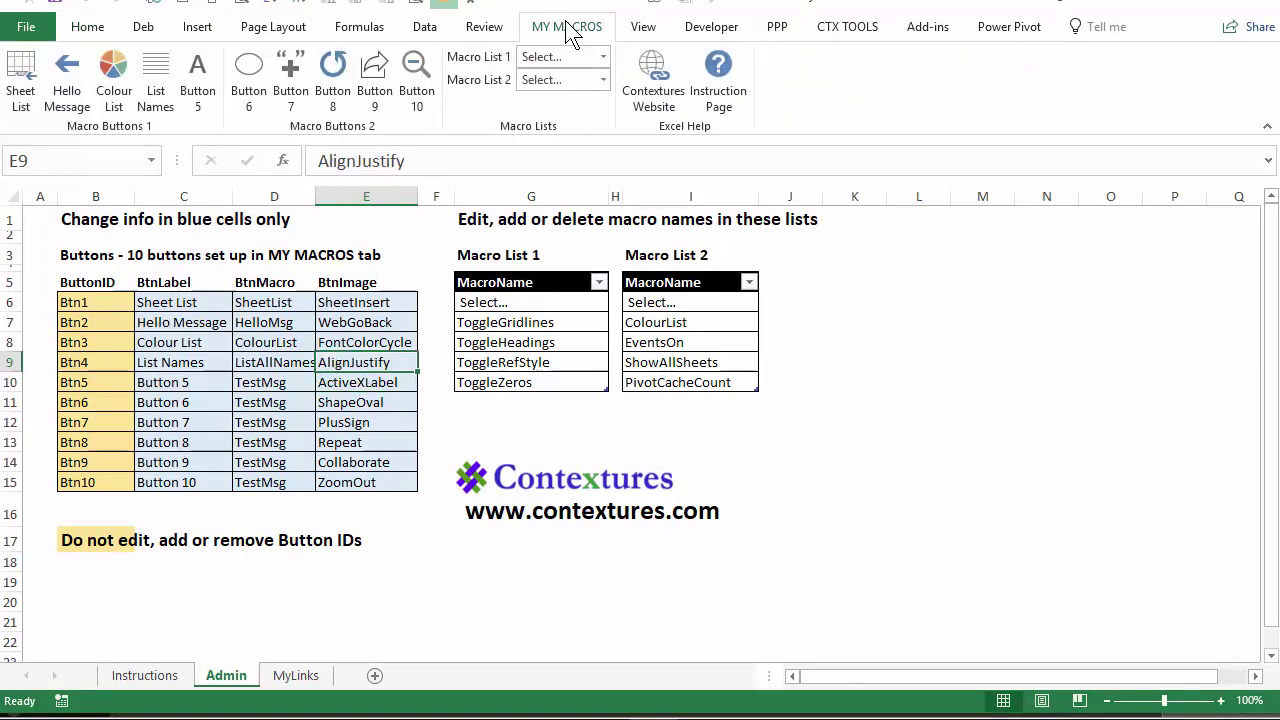
pyautogui.click(157, 75)
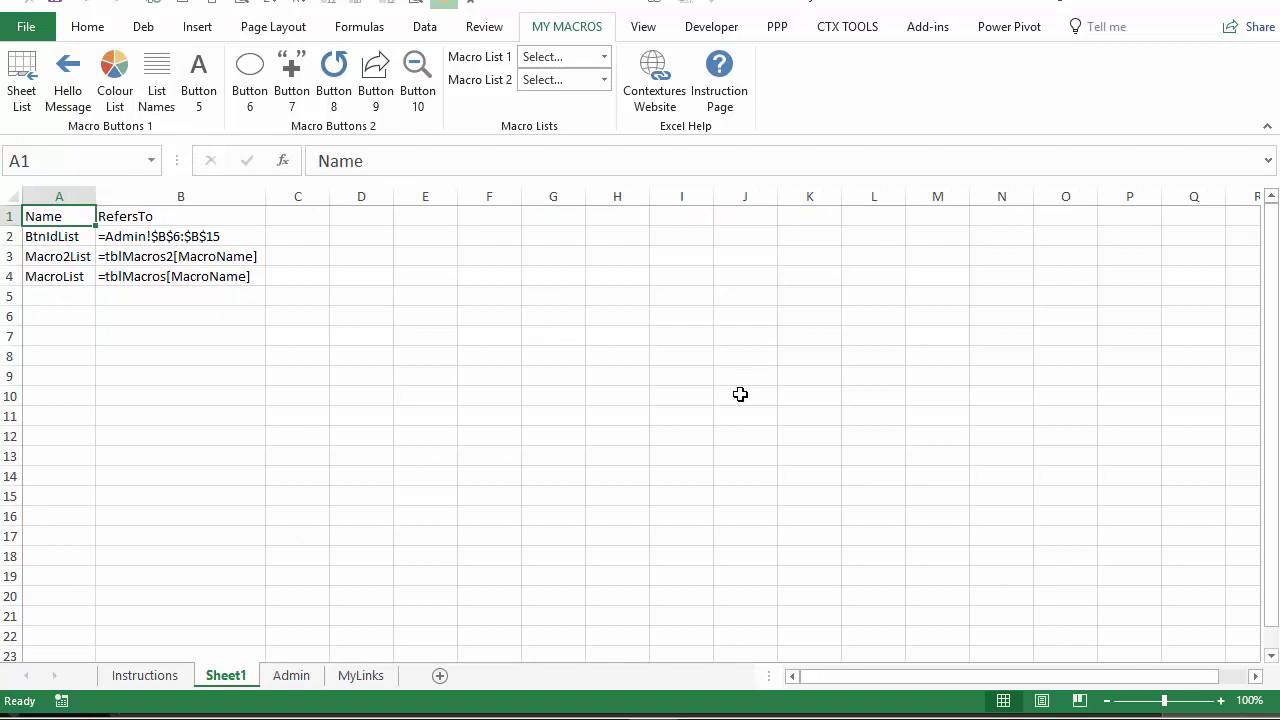
# Return to the Admin sheet and check the entries offered in Macro List 1 of MY MACROS.
pyautogui.hotkey('ctrl', 'pagedown')
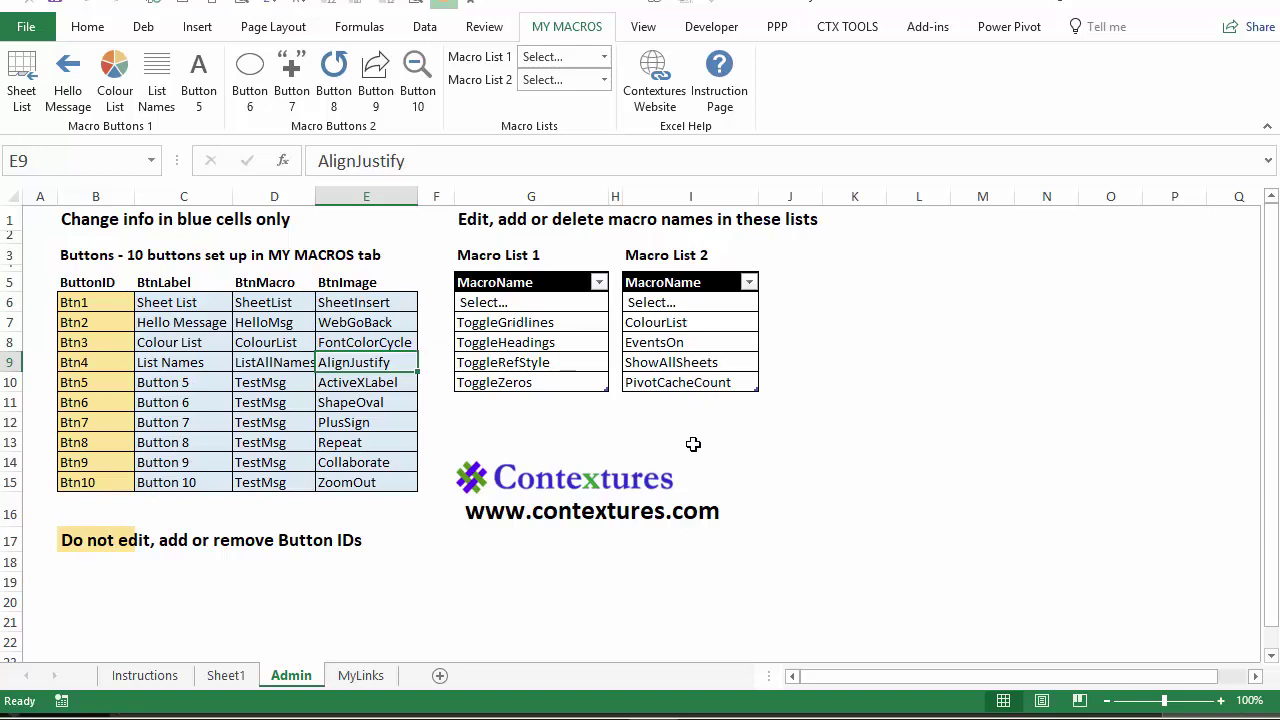
pyautogui.click(604, 57)
pyautogui.click(604, 57)
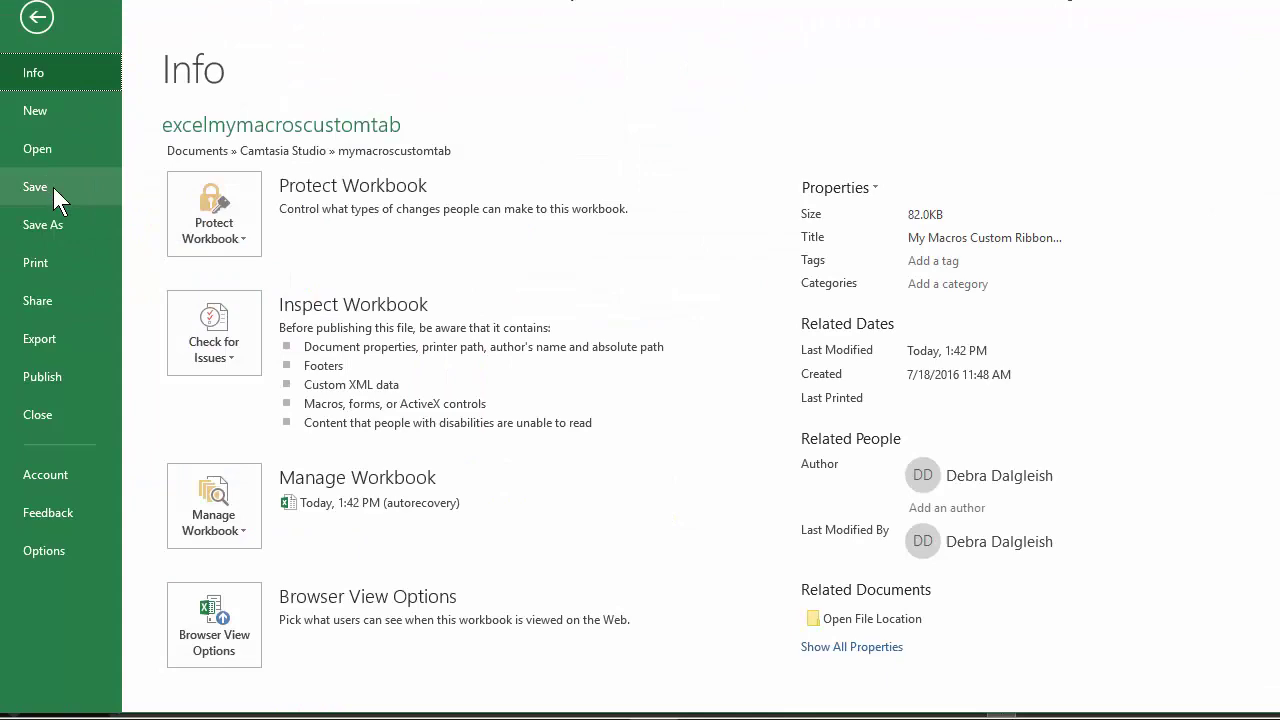
# Save a copy of the excelmymacroscustomtab workbook as an Excel Add-in (*.xlam) in the Microsoft AddIns folder.
pyautogui.click(59, 222)
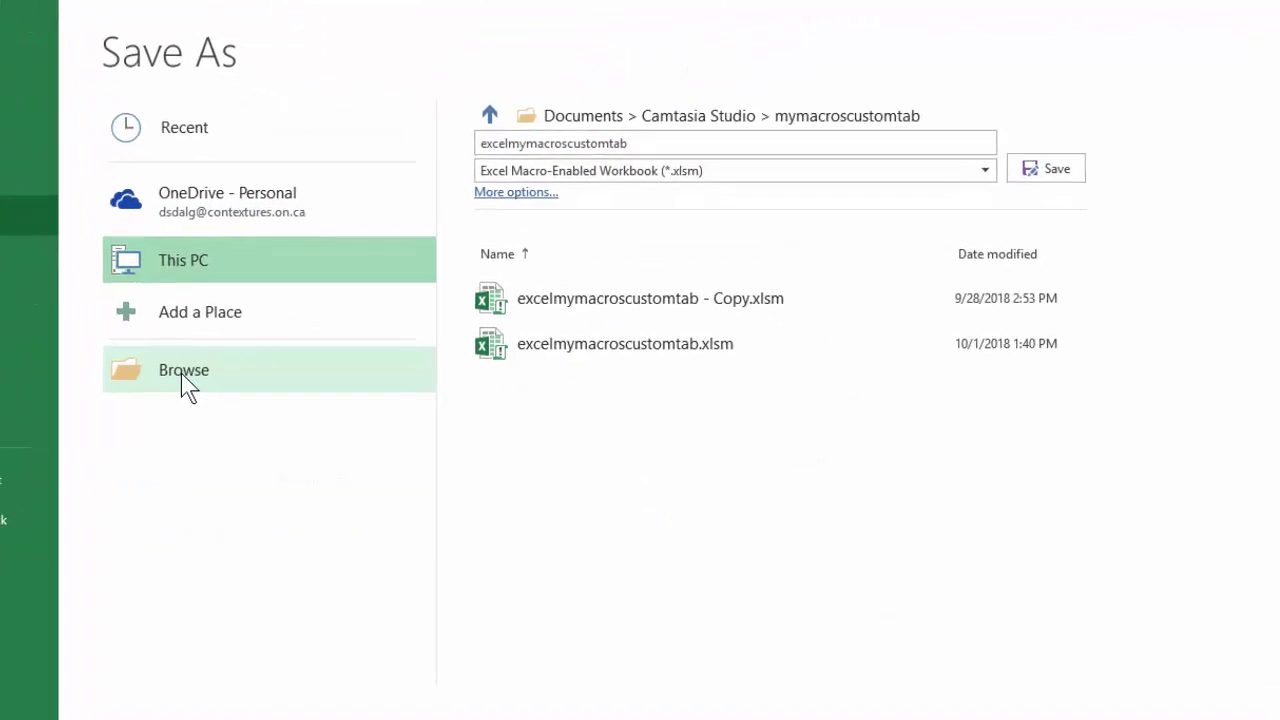
pyautogui.click(241, 385)
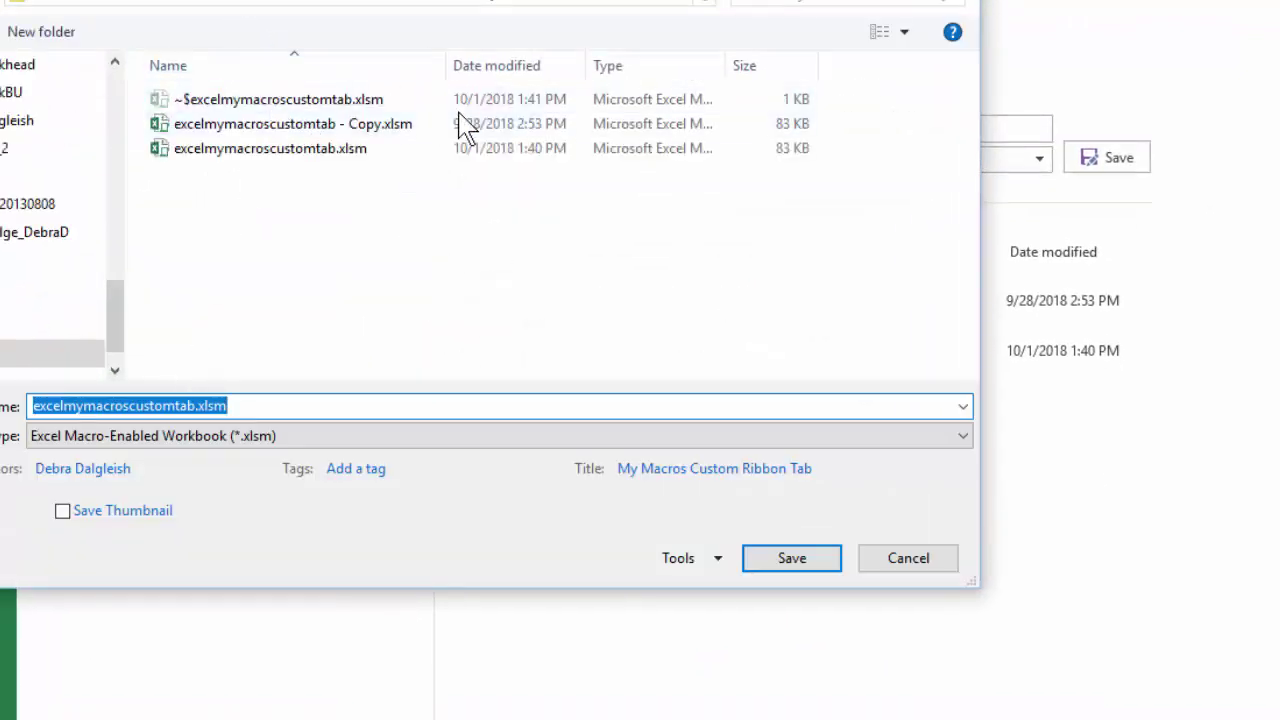
pyautogui.click(958, 438)
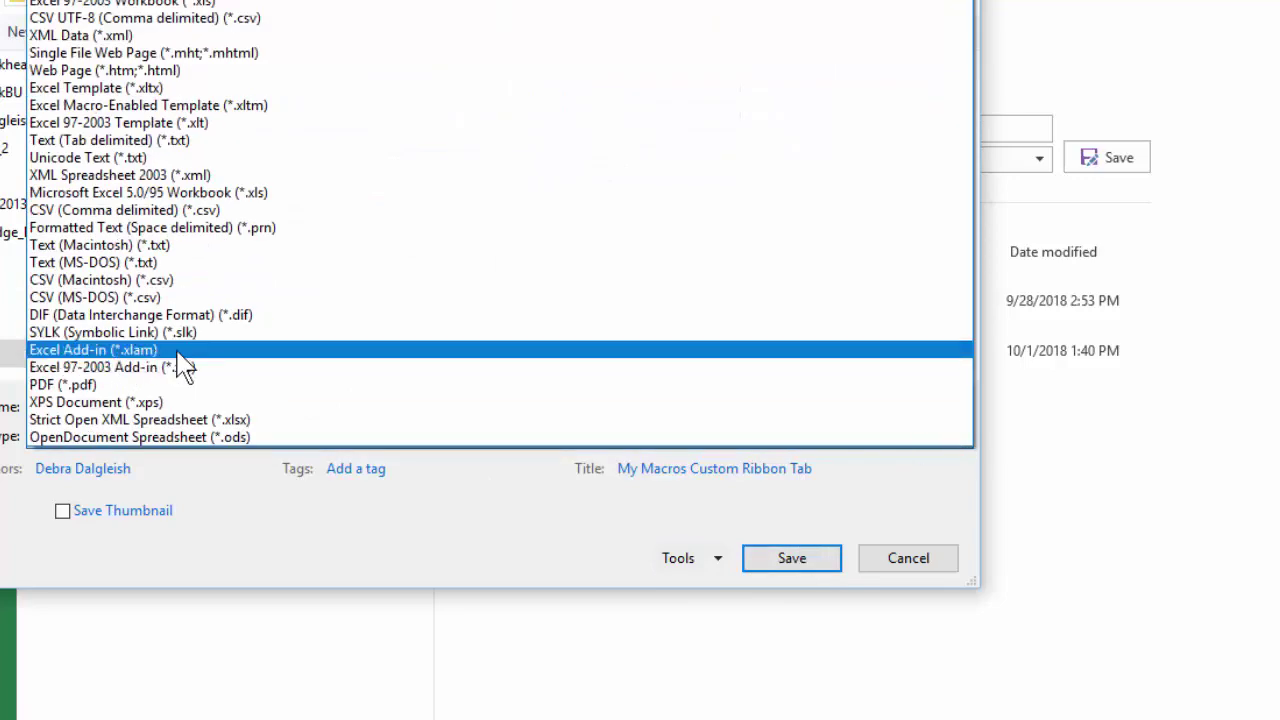
pyautogui.click(180, 355)
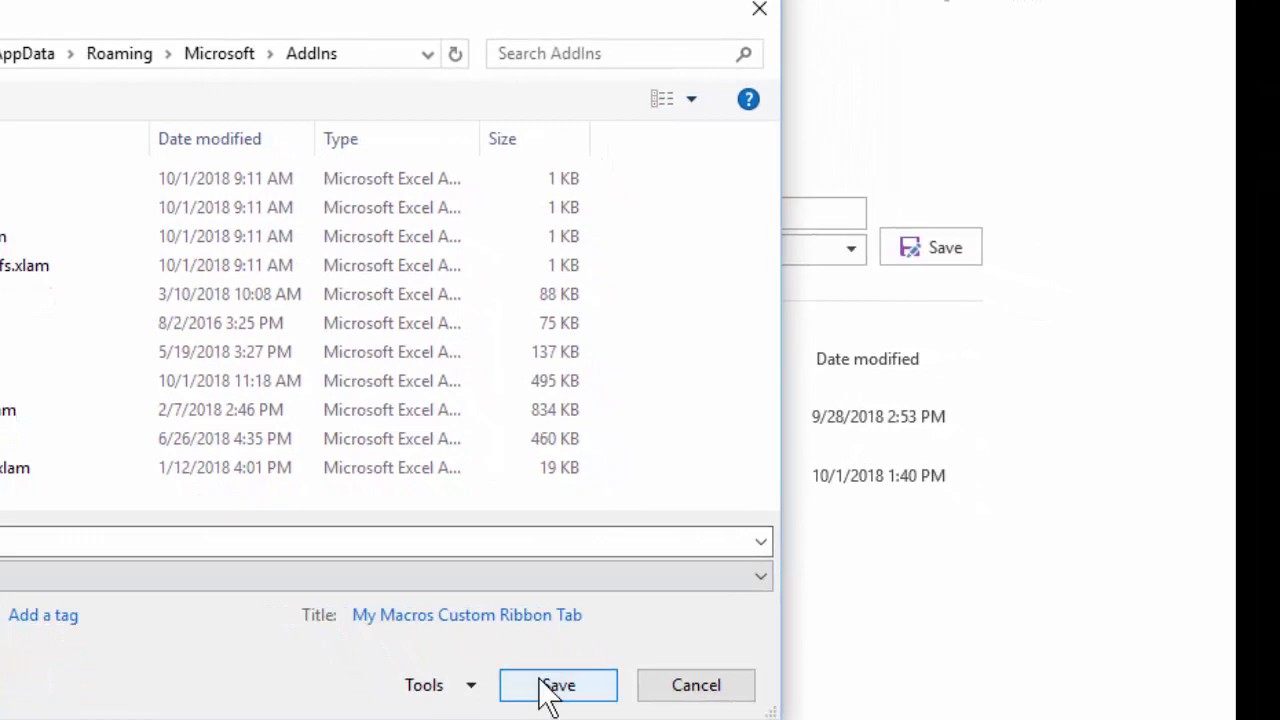
pyautogui.click(552, 692)
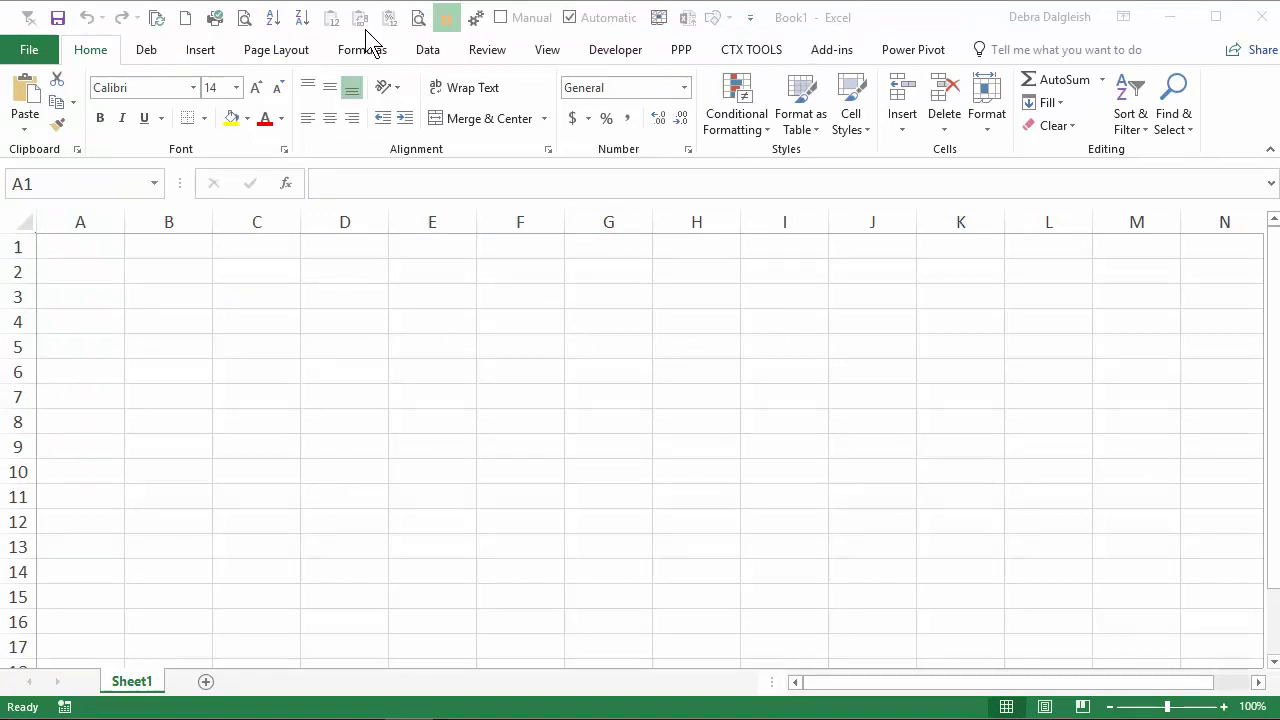
# Enable the My Macros Custom Ribbon Tab add-in in Excel's list of available add-ins.
pyautogui.click(617, 55)
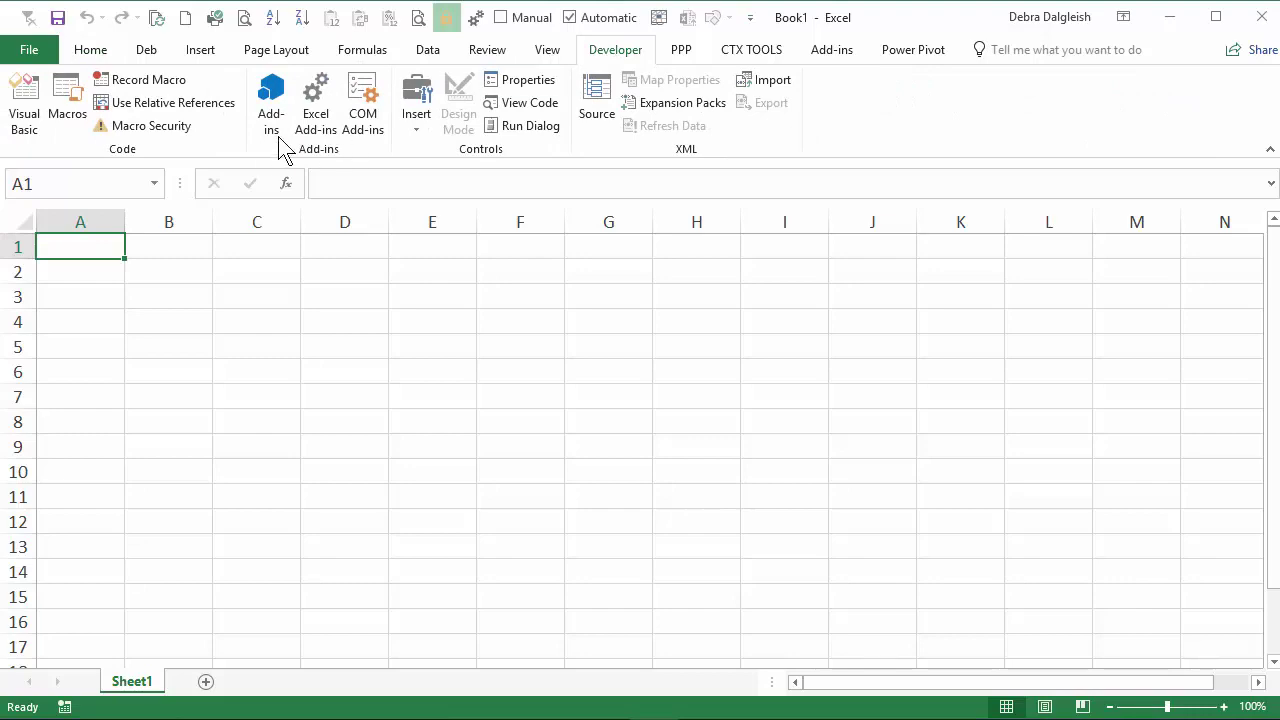
pyautogui.click(318, 100)
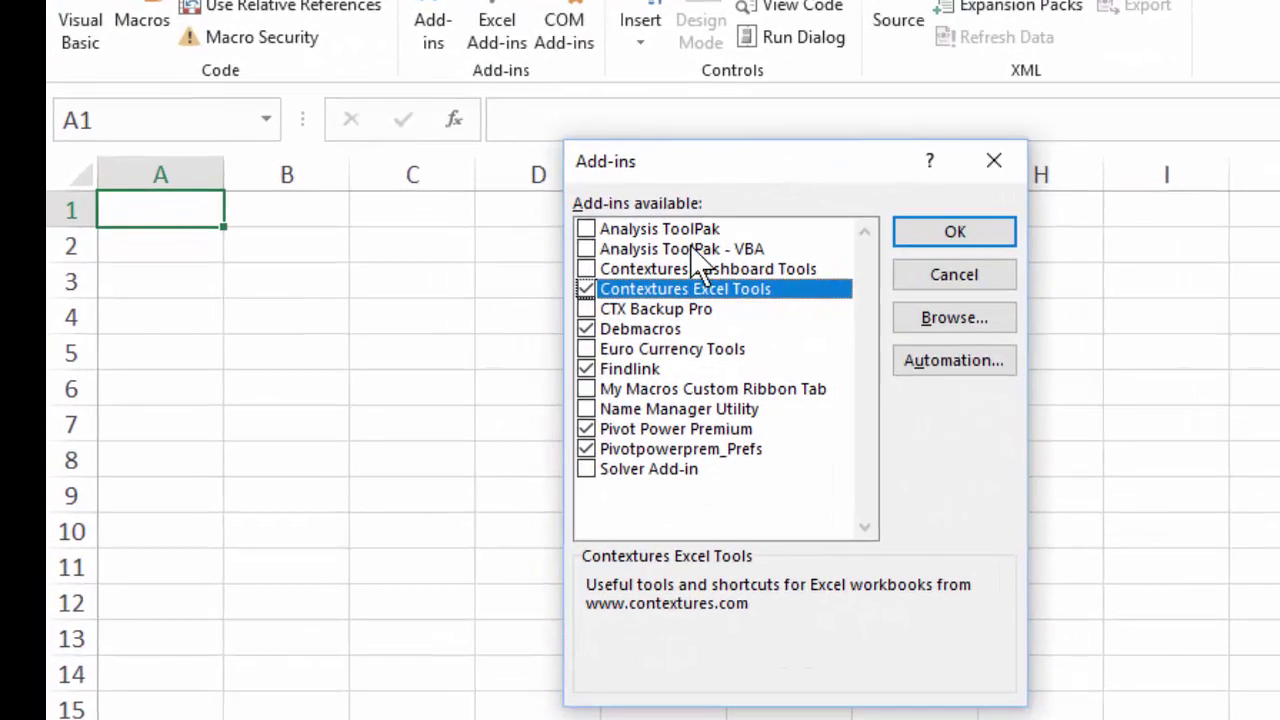
pyautogui.click(587, 391)
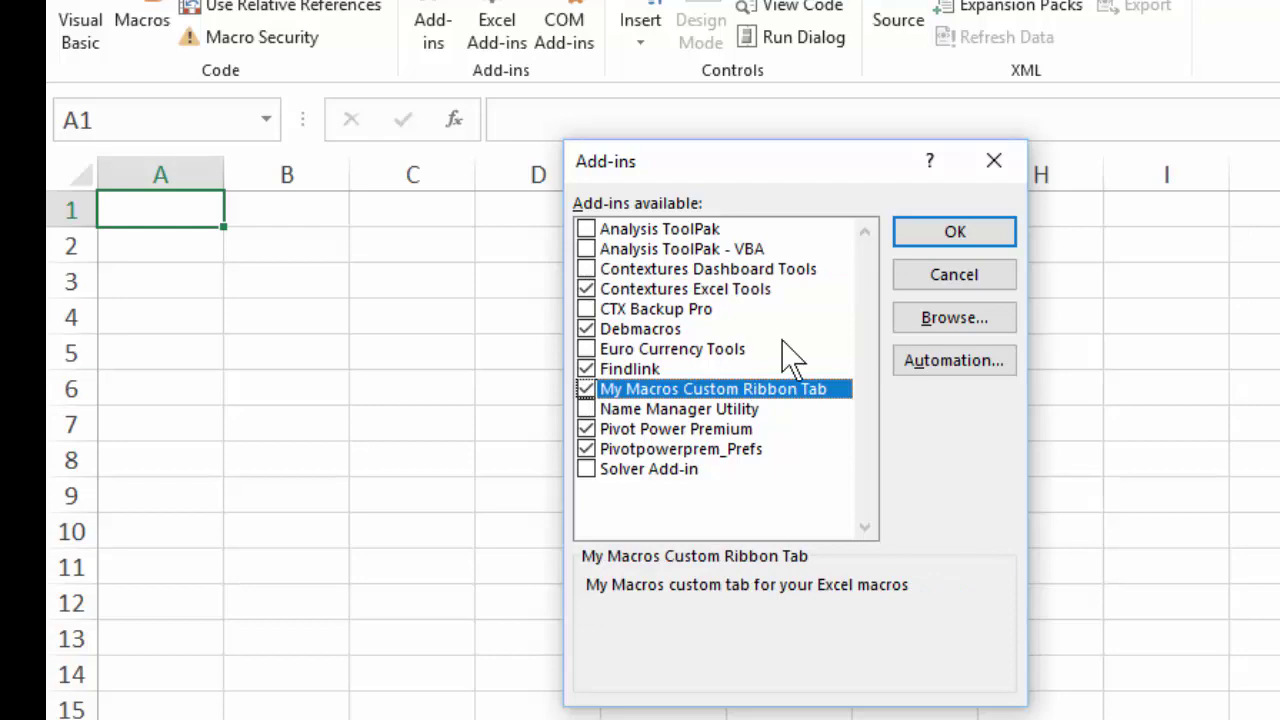
pyautogui.click(933, 233)
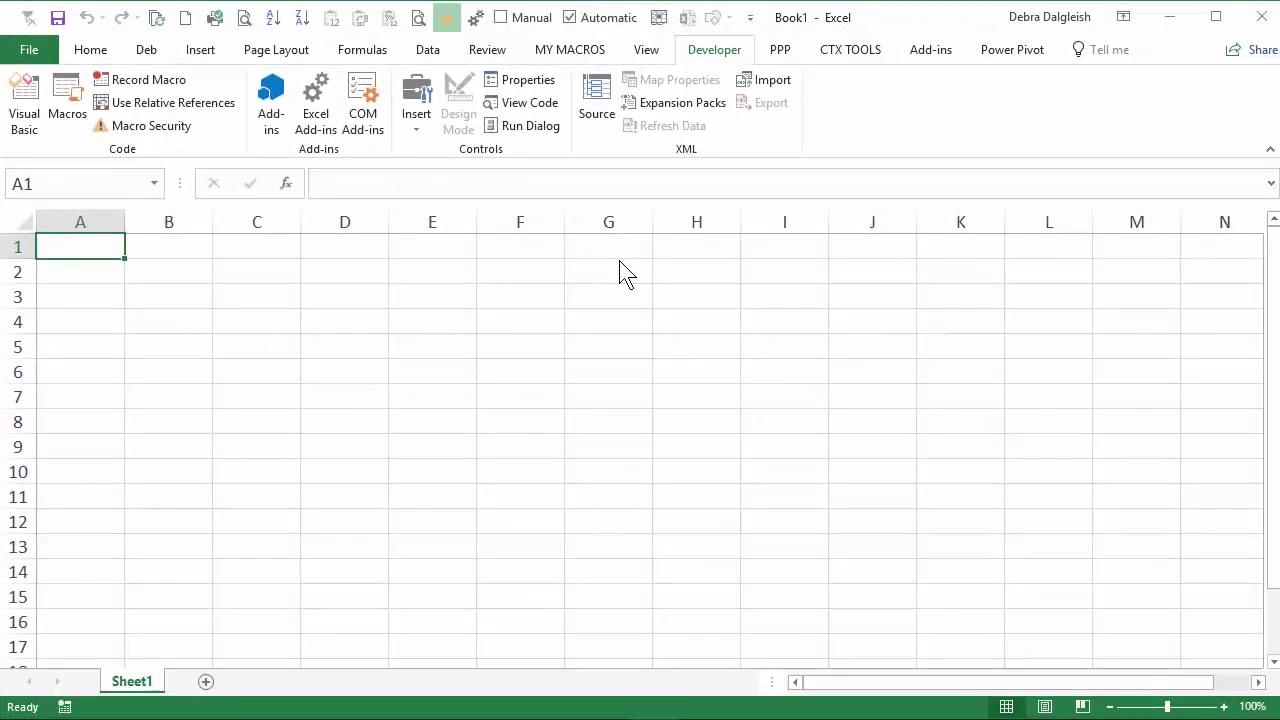
# Create a new blank workbook and run ToggleGridlines from Macro List 1 of MY MACROS in it.
pyautogui.click(596, 56)
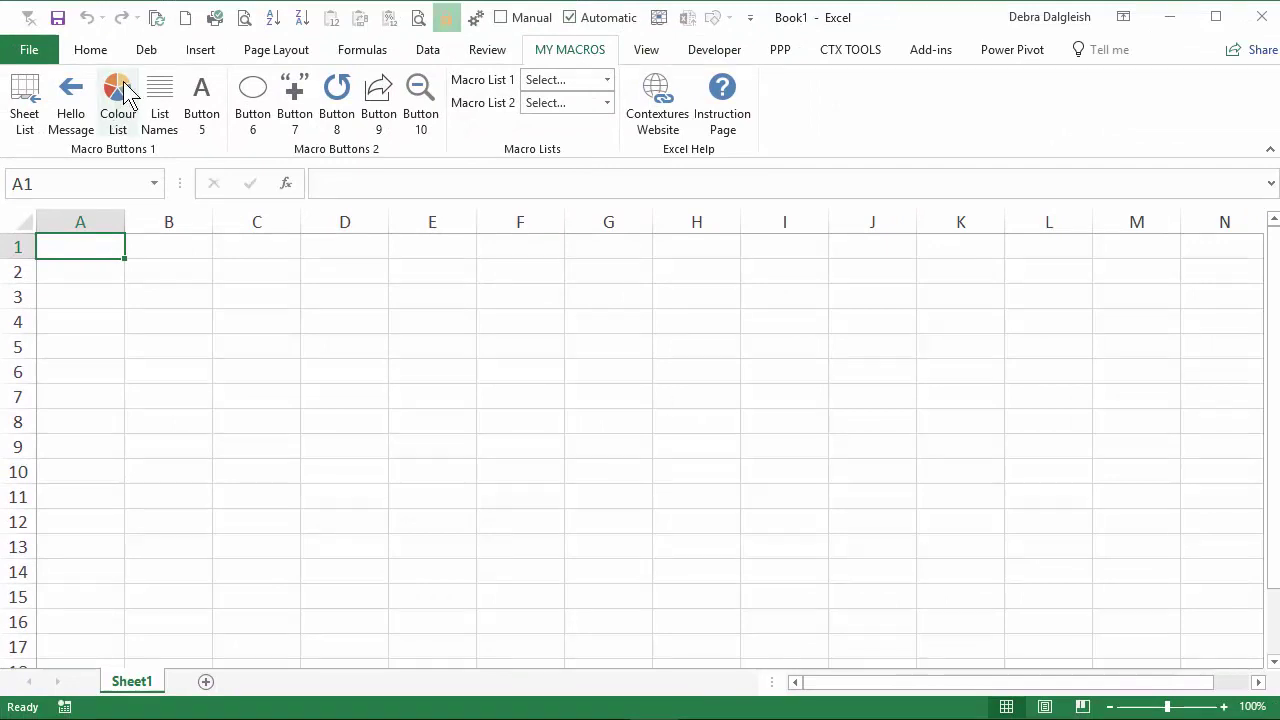
pyautogui.click(185, 18)
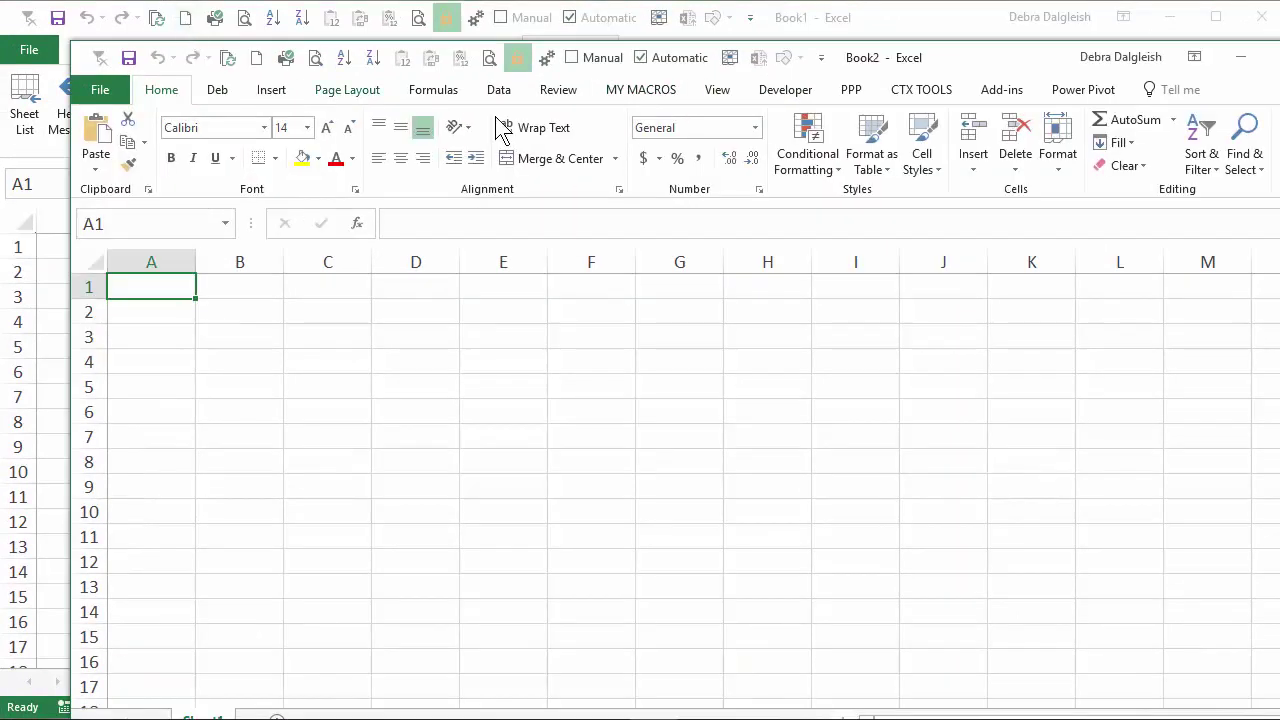
pyautogui.click(650, 92)
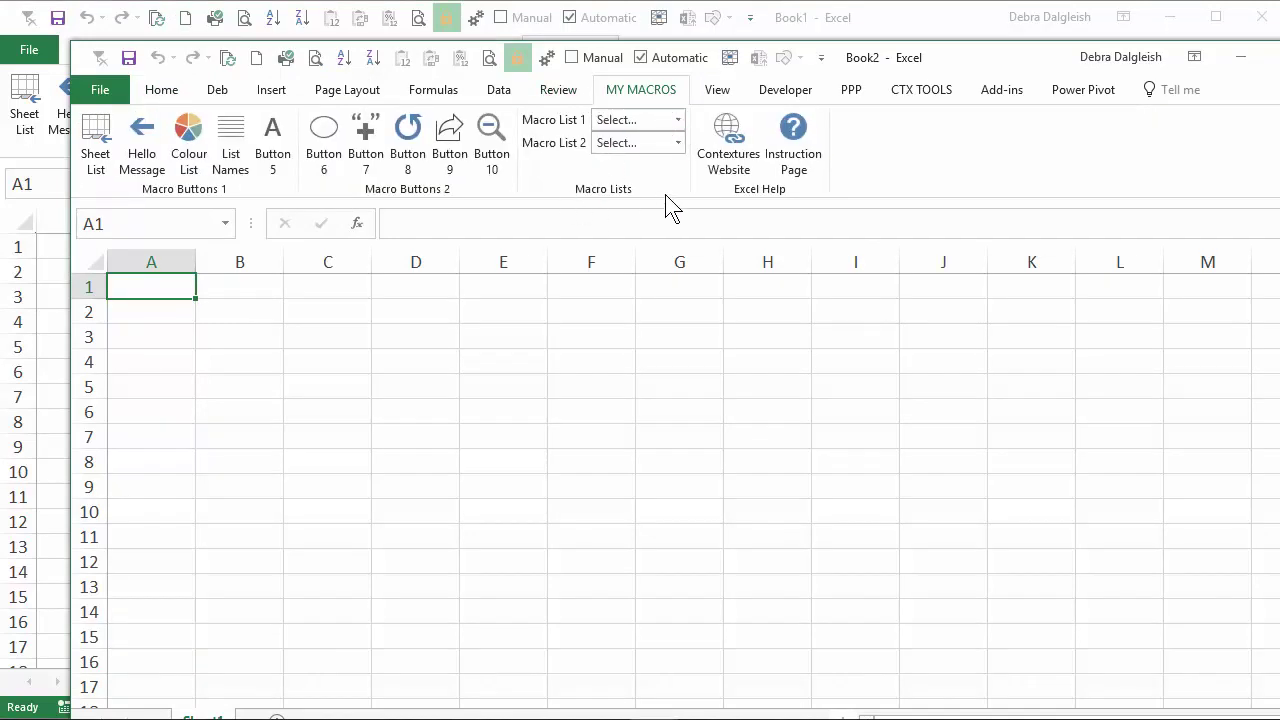
pyautogui.click(678, 120)
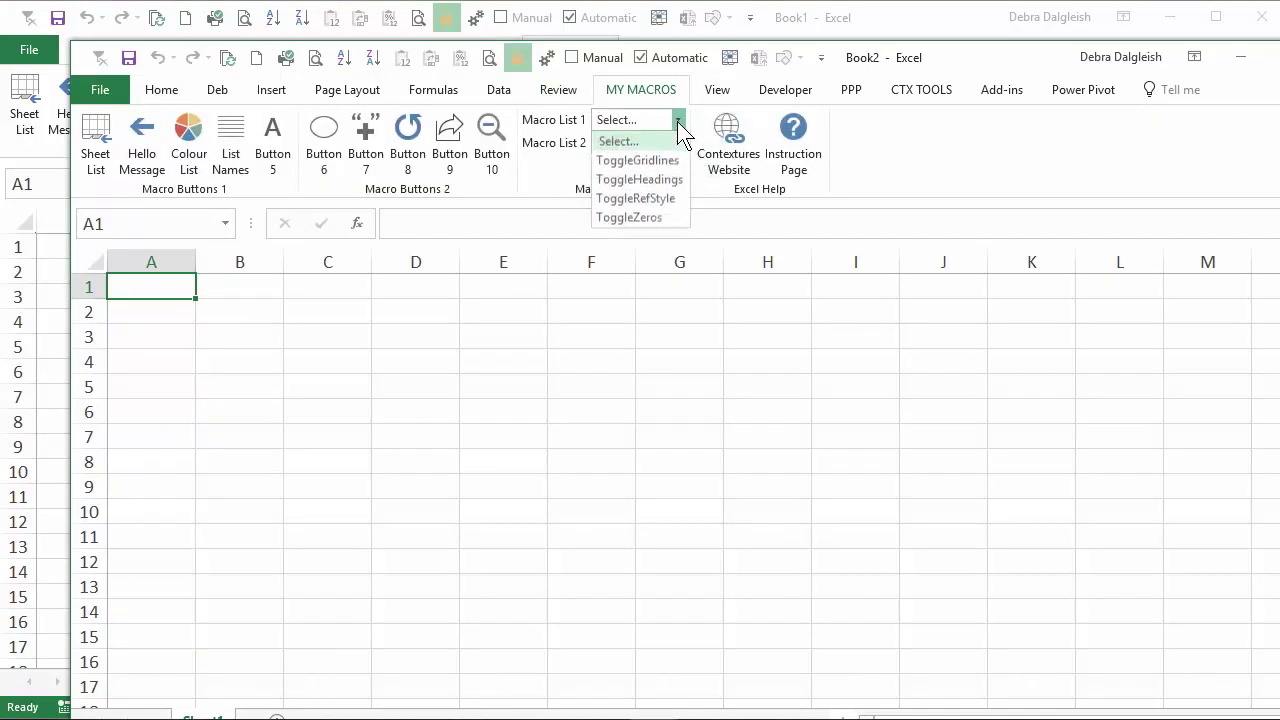
pyautogui.click(676, 162)
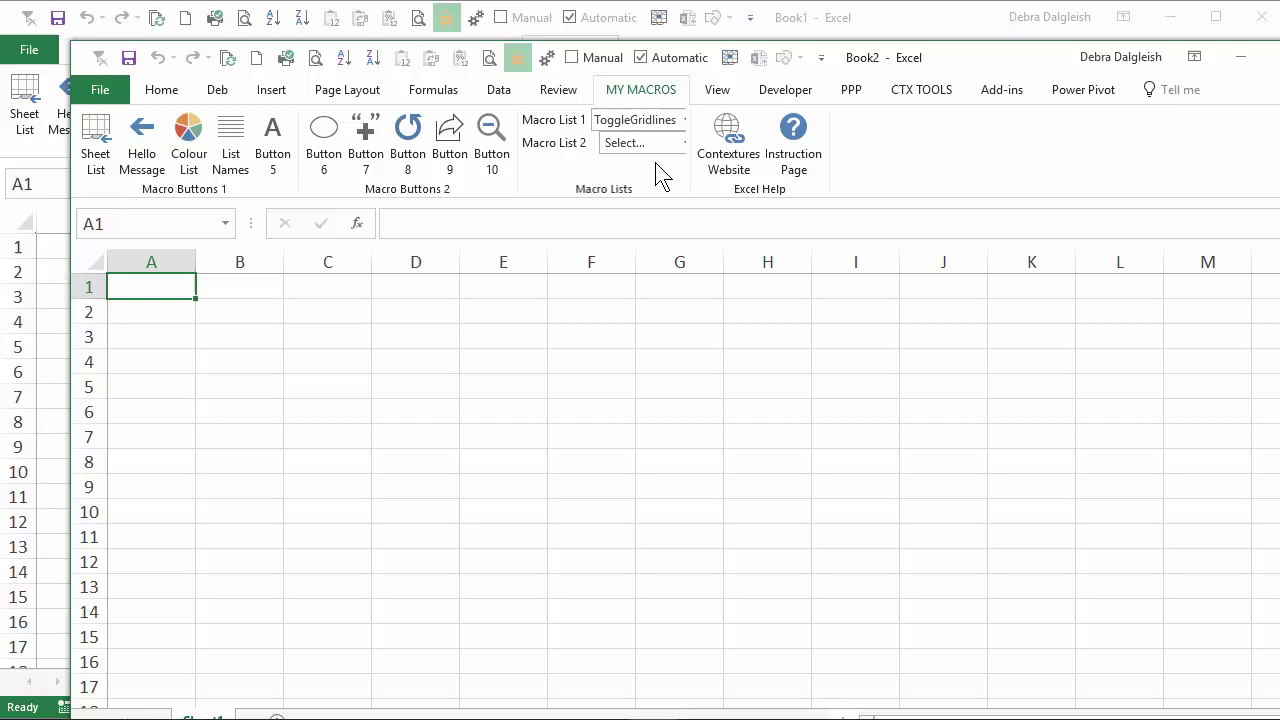